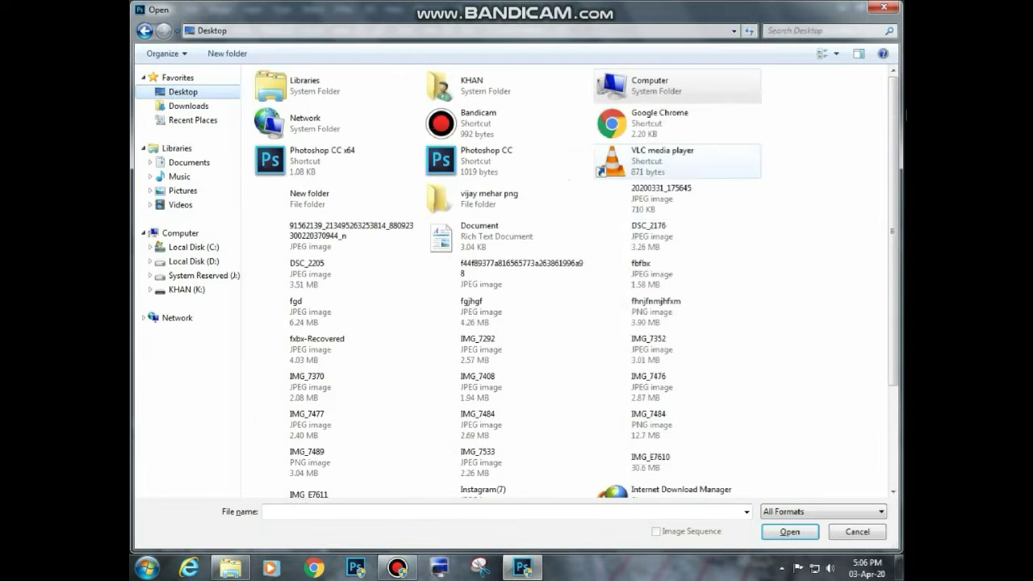
Open IMG_7489.png from the desktop and place its arm cutout over the man's face in the IMG_7484 portrait.
scroll(335, 364, down, 1)
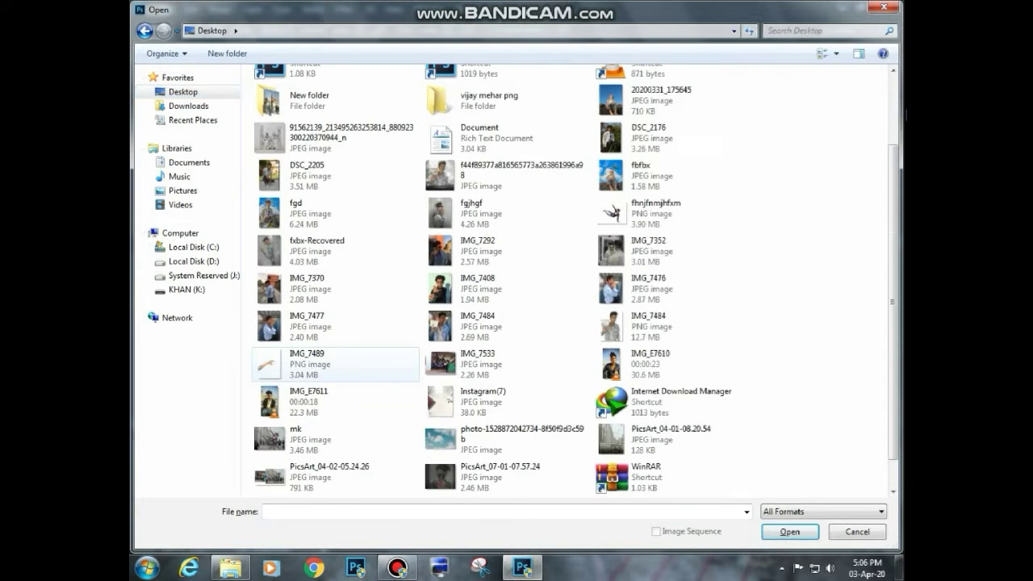
double_click(335, 365)
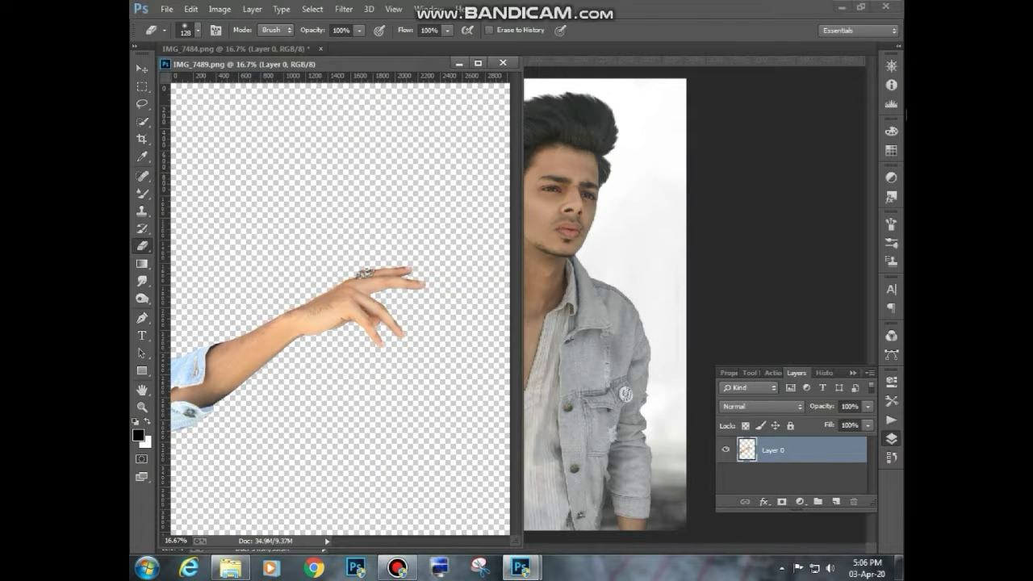
key(v)
mouse_move(339, 322)
mouse_down()
mouse_move(444, 299)
mouse_move(601, 200)
mouse_move(569, 235)
mouse_up()
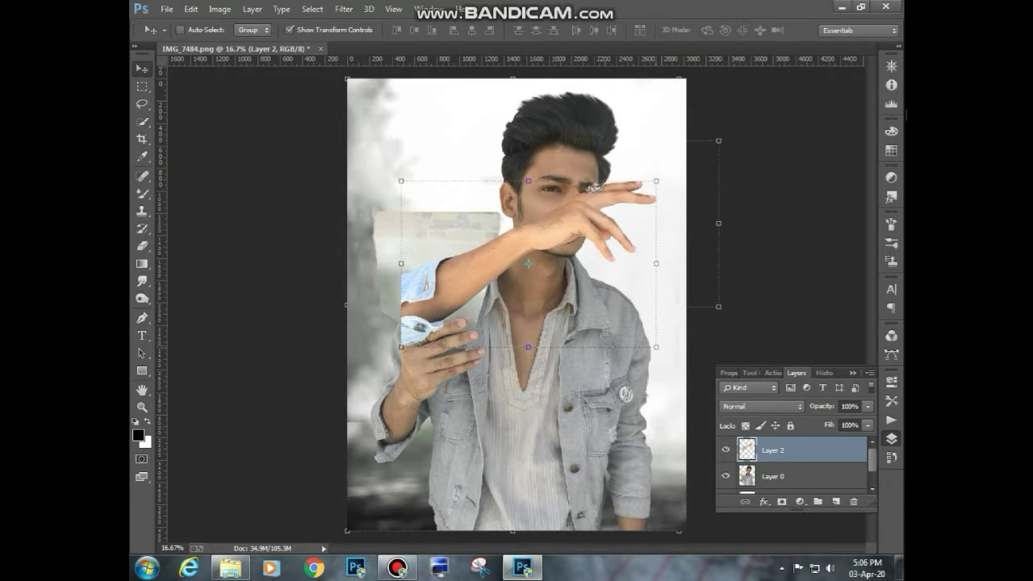
Scale the arm layer to about 70%, rotate it about 14° and position the hand in front of the man's mouth.
drag(656, 347, 592, 289)
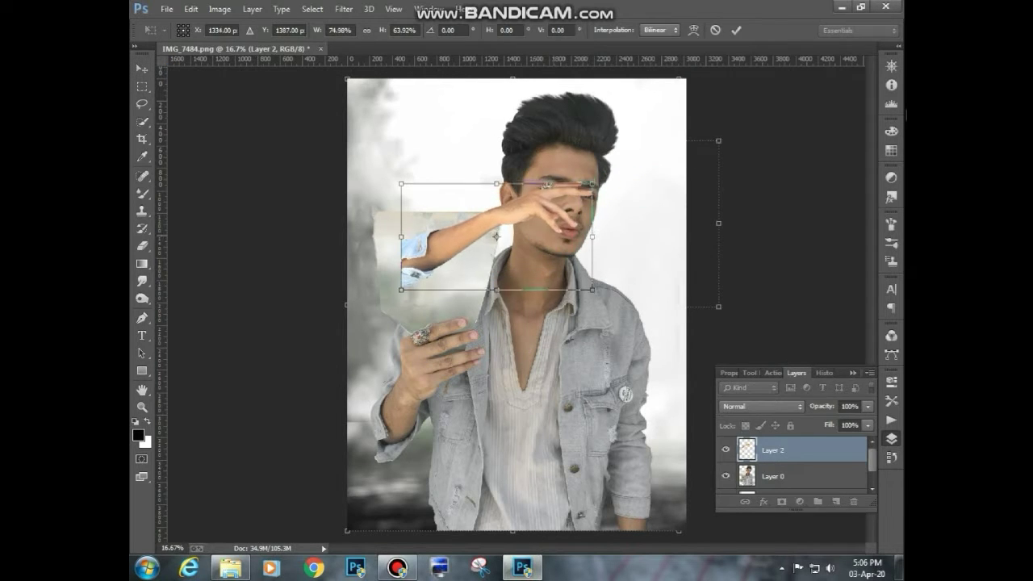
drag(547, 184, 562, 213)
mouse_move(608, 317)
mouse_down()
mouse_move(593, 317)
mouse_move(596, 325)
mouse_up()
drag(613, 198, 630, 226)
drag(566, 252, 549, 244)
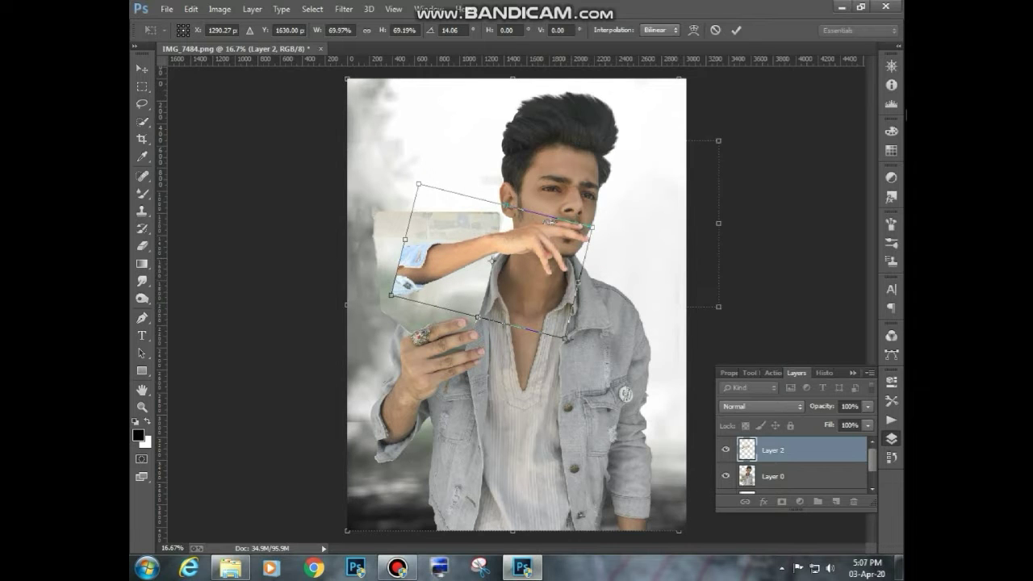
key(e)
key(Return)
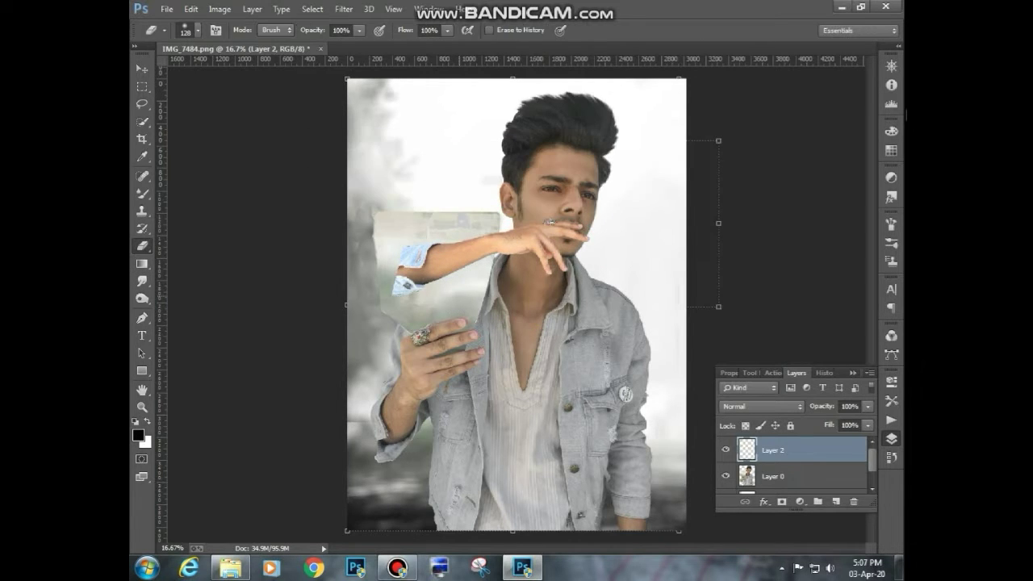
Fade out the arm's denim sleeve end with a soft eraser of 1447 px and 0% hardness.
right_click(463, 292)
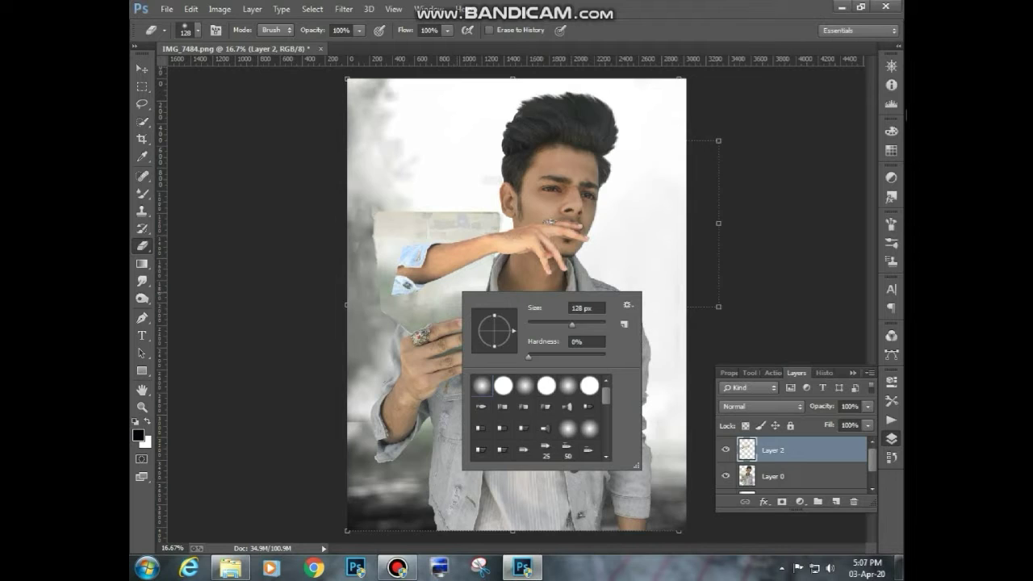
drag(572, 325, 592, 325)
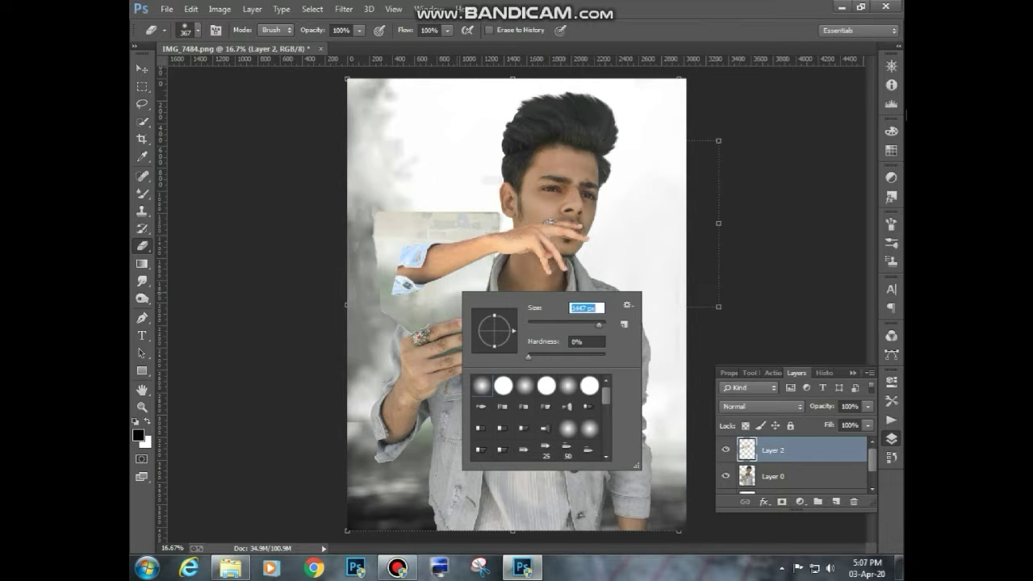
click(373, 274)
click(372, 275)
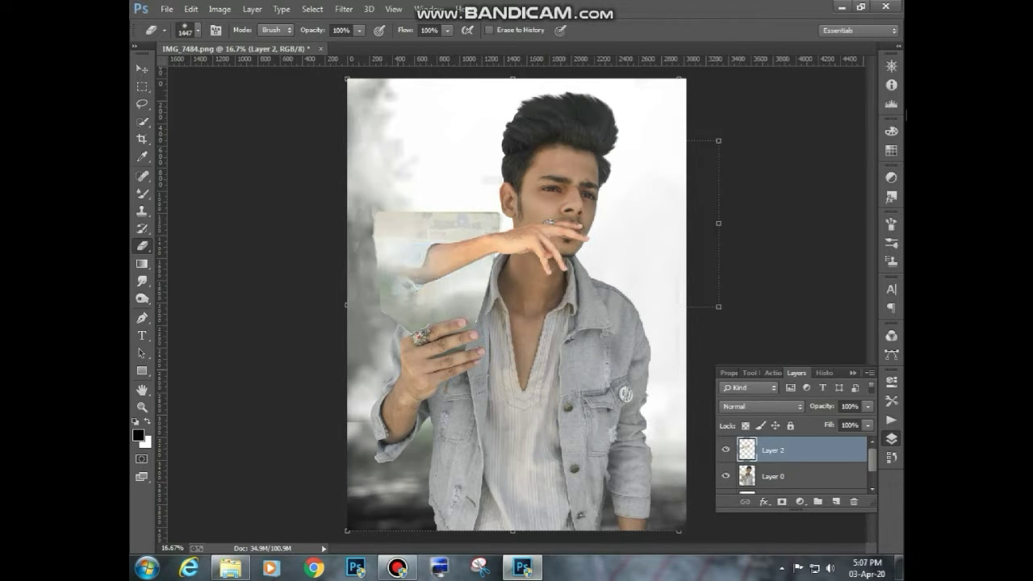
click(421, 268)
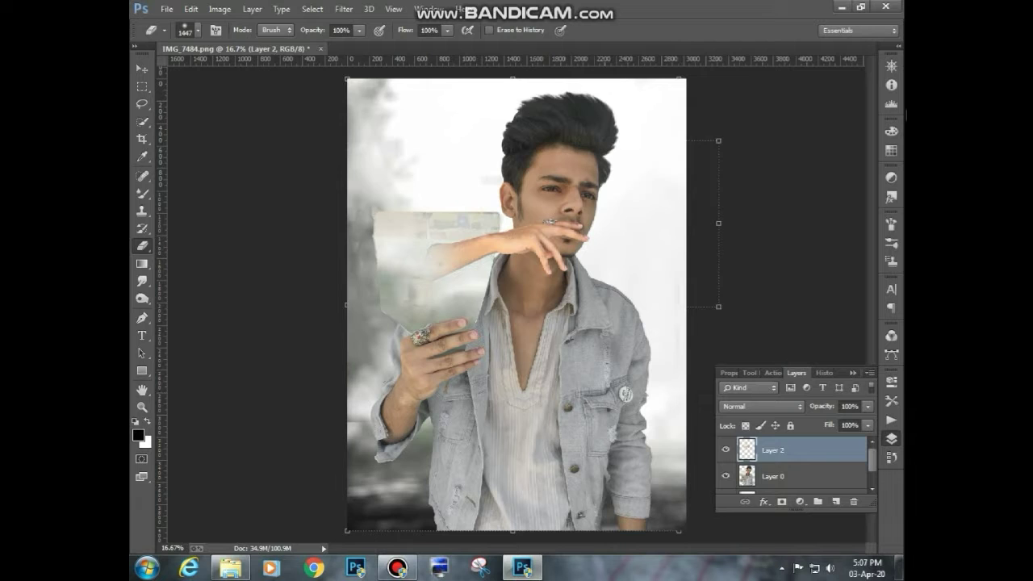
Set the soft eraser's size to 167 px.
scroll(562, 331, down, 1)
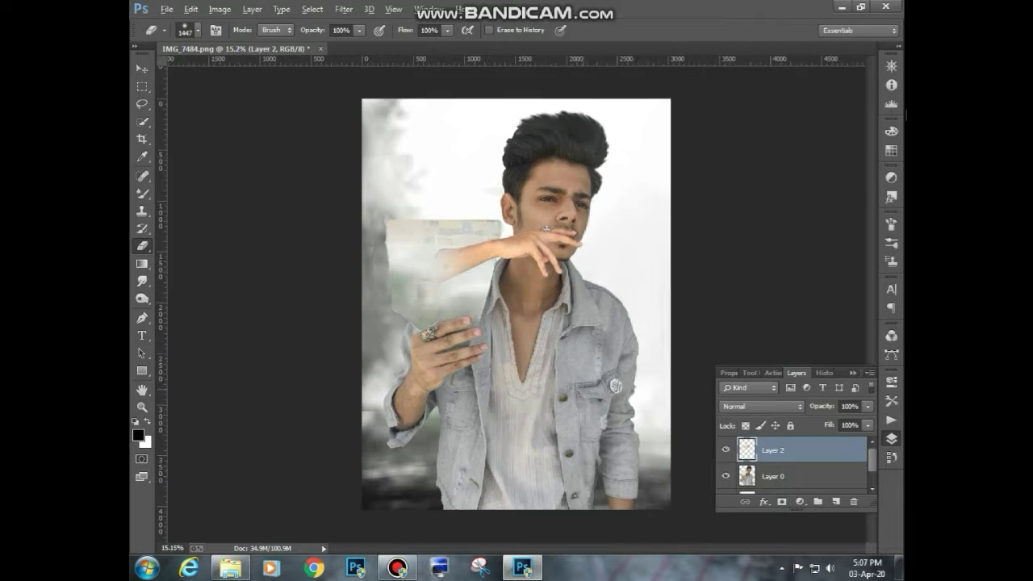
right_click(562, 331)
click(643, 365)
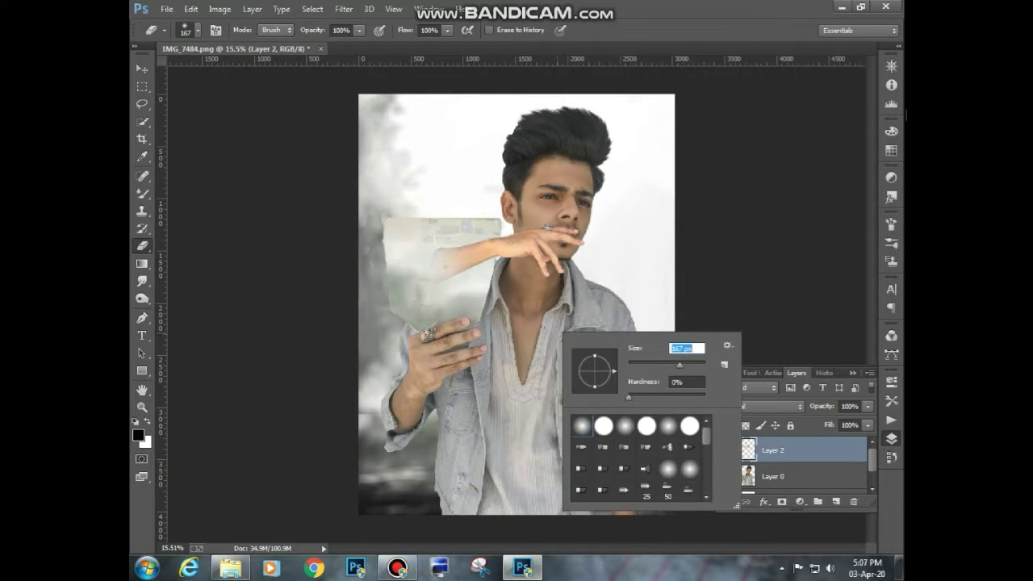
key(Return)
Browse the background & Png folder on Local Disk (D:) and try to open the Instagram(14) cigarette image.
key(ctrl+o)
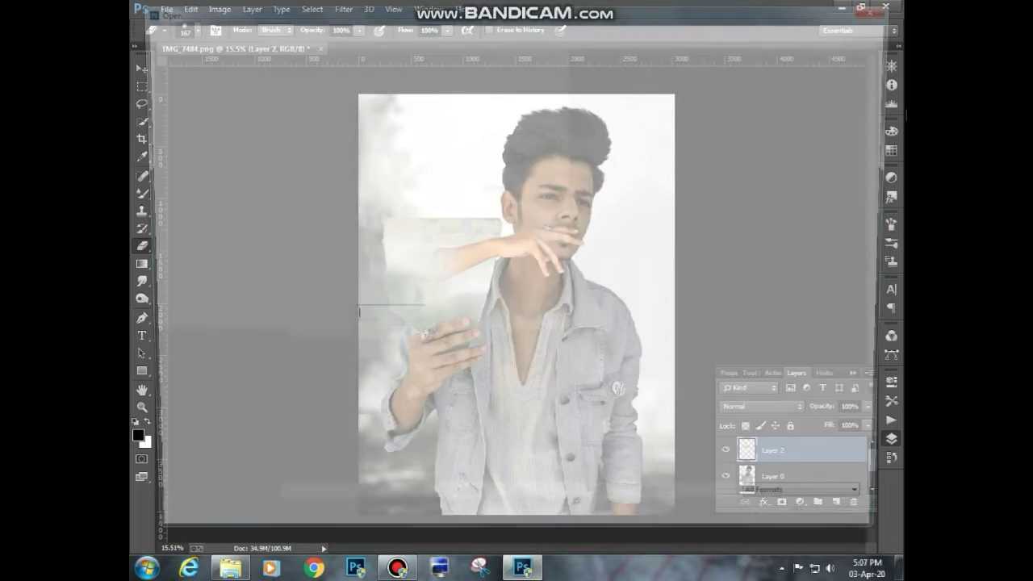
scroll(505, 290, down, 2)
scroll(506, 290, up, 3)
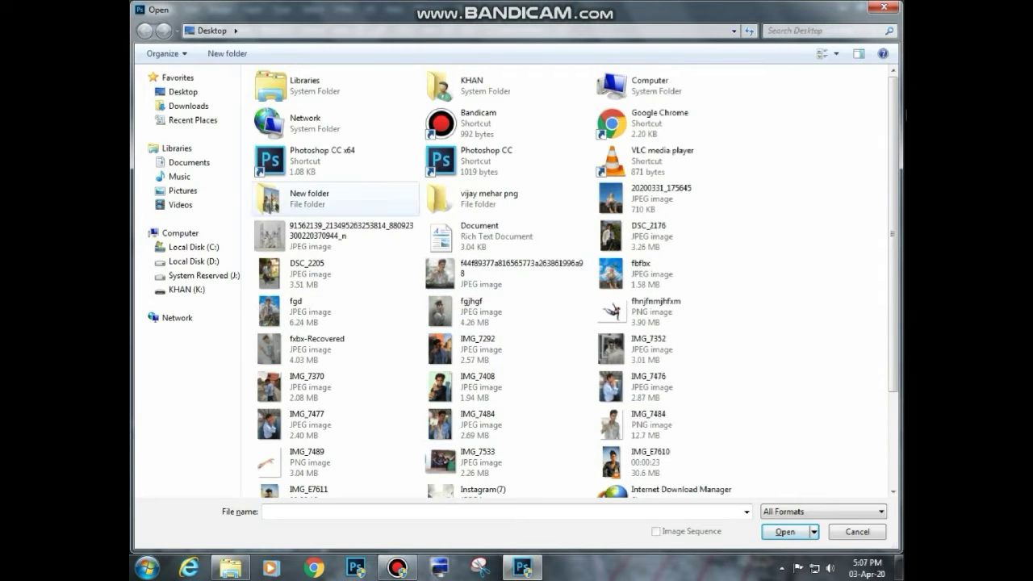
click(193, 261)
double_click(357, 104)
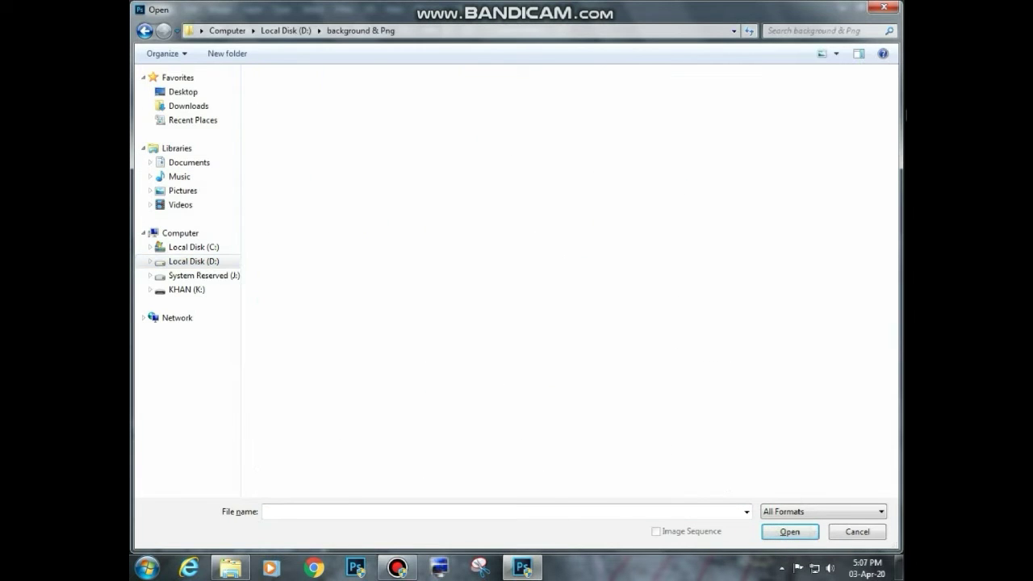
scroll(603, 254, down, 8)
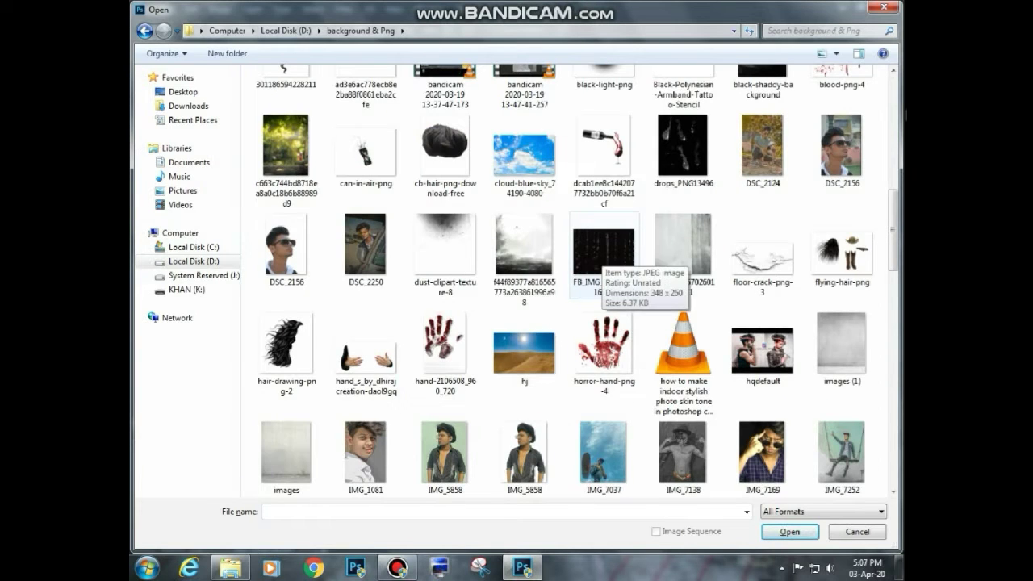
scroll(603, 257, down, 15)
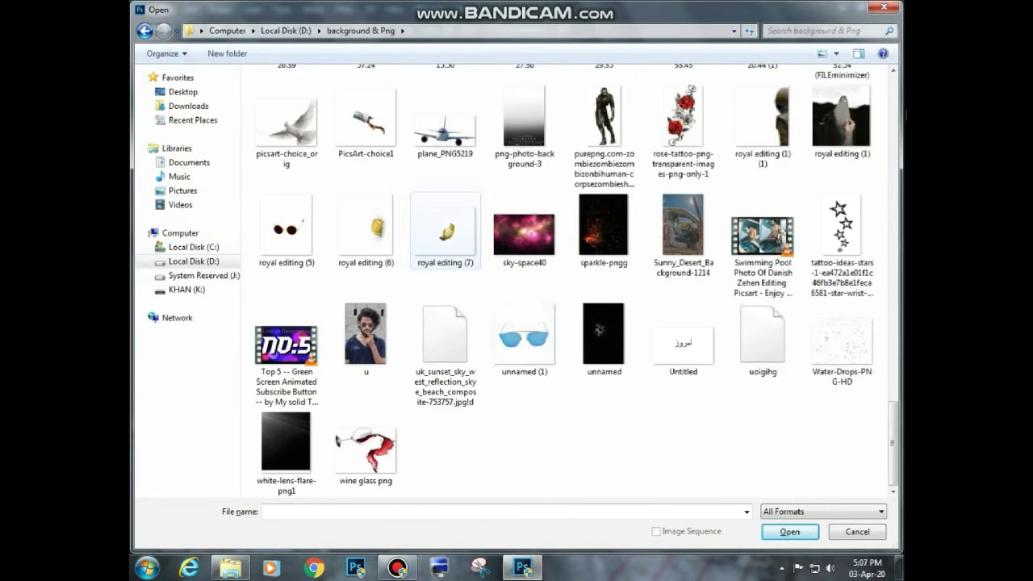
scroll(524, 226, up, 5)
scroll(524, 226, down, 5)
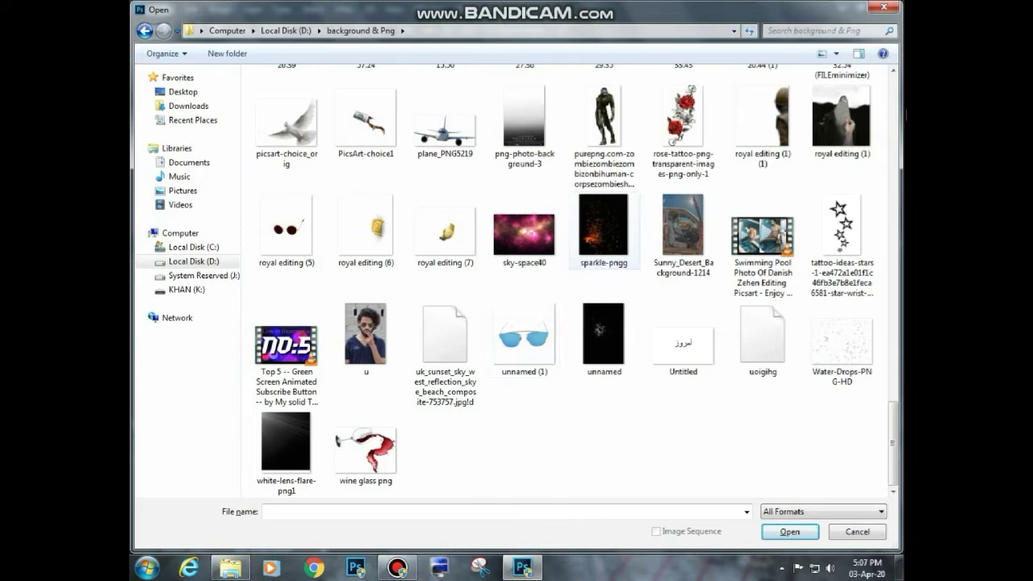
scroll(603, 234, up, 5)
scroll(525, 274, up, 5)
double_click(443, 278)
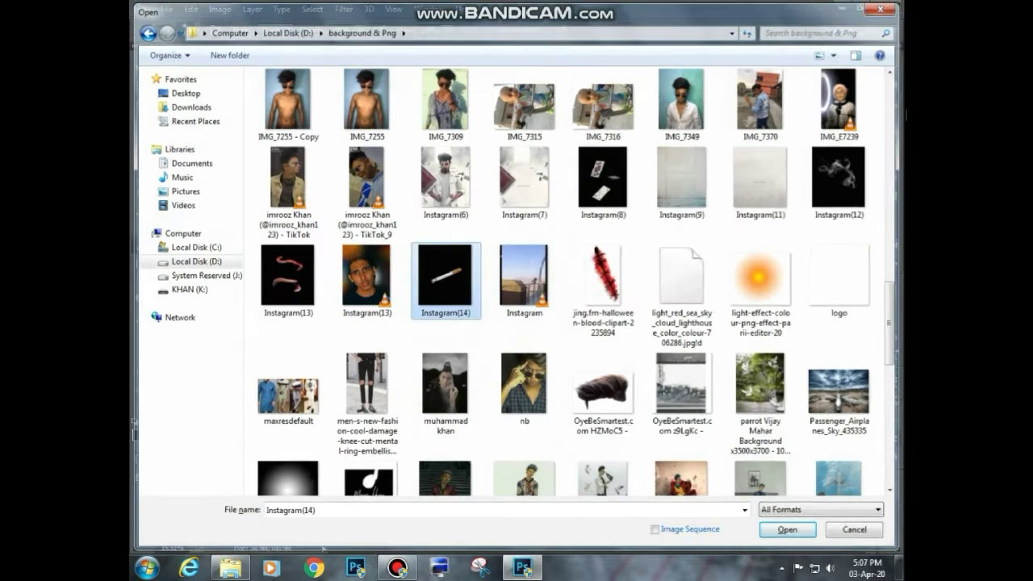
key(Return)
Open the transparent 17-07-42 cigarette PNG, bring the cigarette into the portrait and close the source image.
key(ctrl+o)
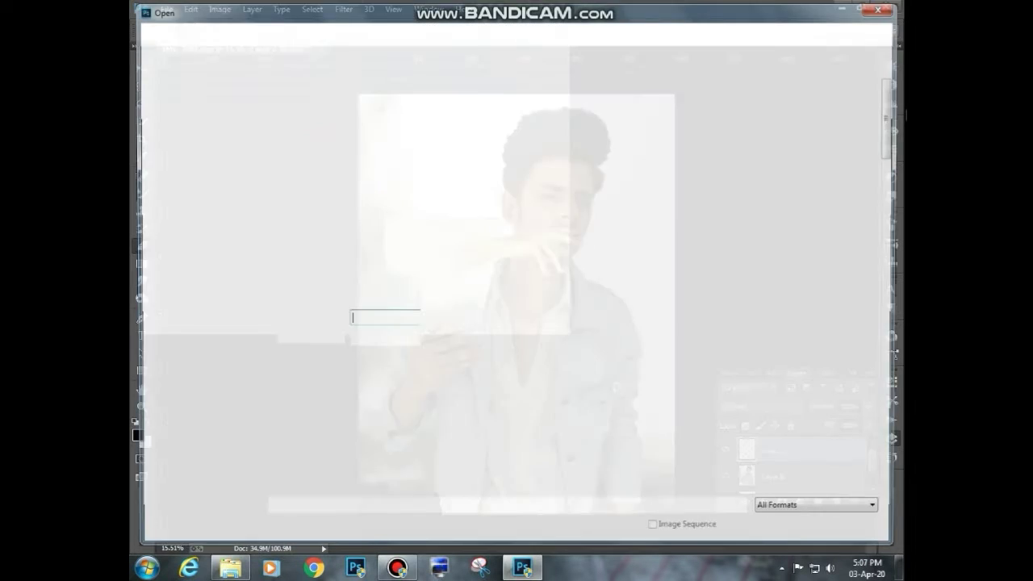
double_click(588, 350)
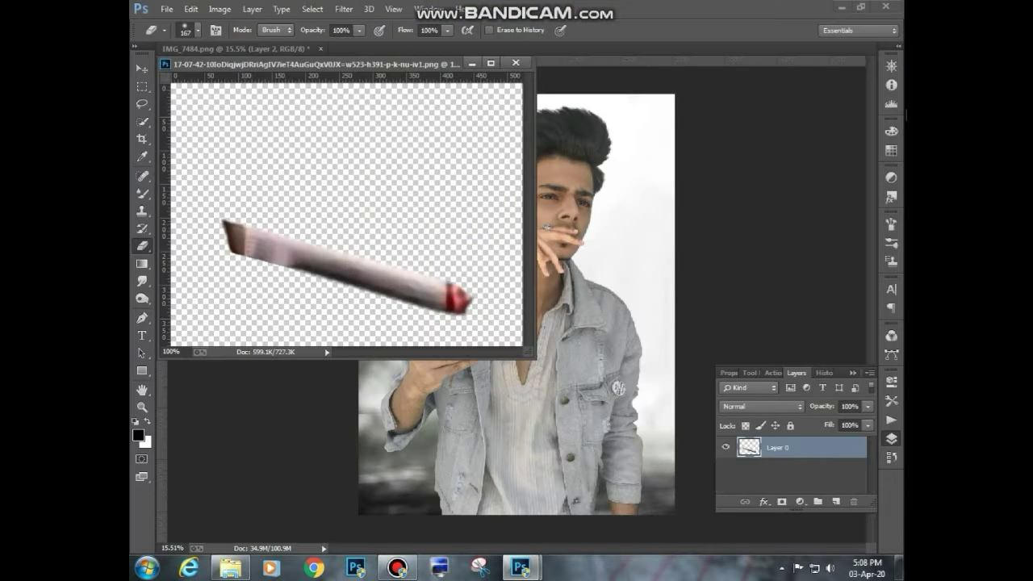
key(v)
drag(347, 266, 574, 246)
click(516, 63)
Rotate the cigarette about -64.6°, position it over the fingers near the lips and apply the transformation.
mouse_move(579, 252)
mouse_down()
mouse_move(573, 245)
mouse_move(579, 251)
mouse_up()
scroll(577, 252, up, 6)
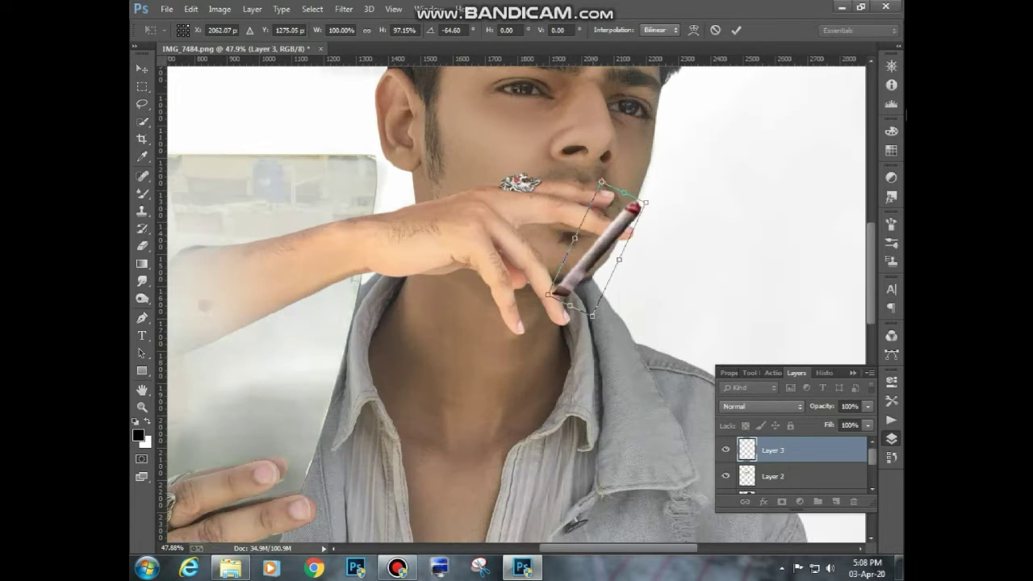
drag(604, 209, 594, 149)
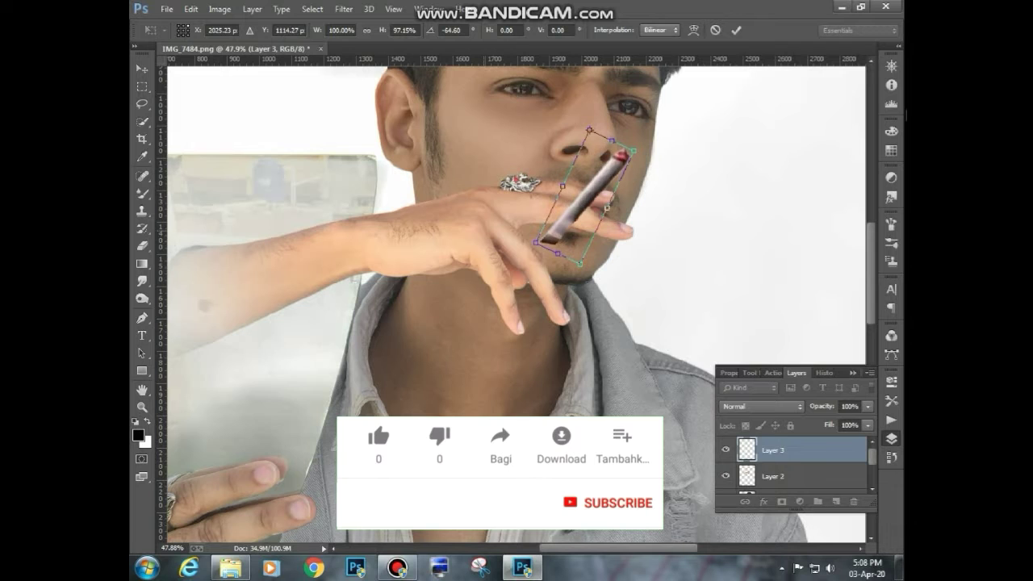
scroll(597, 217, down, 4)
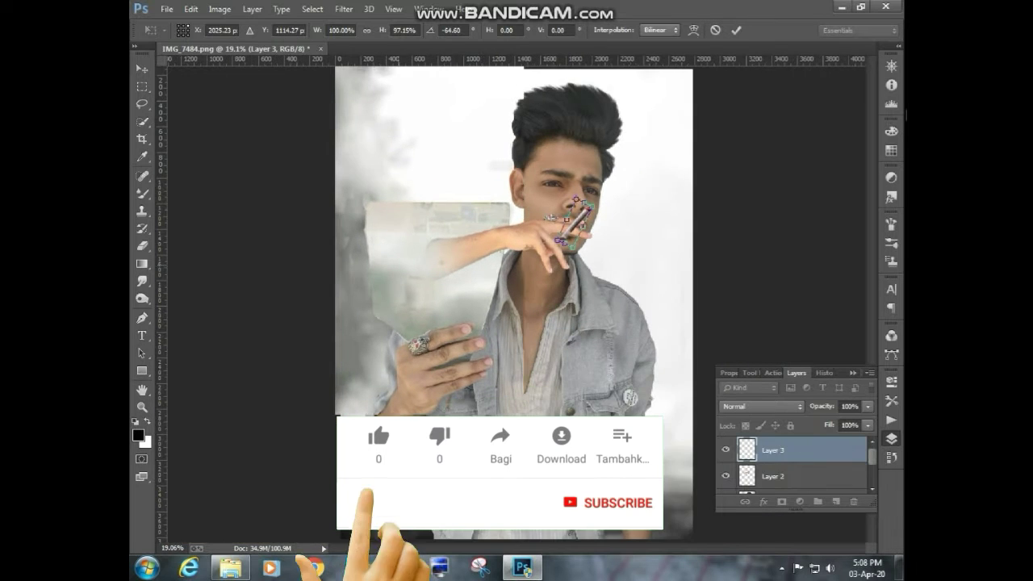
click(142, 263)
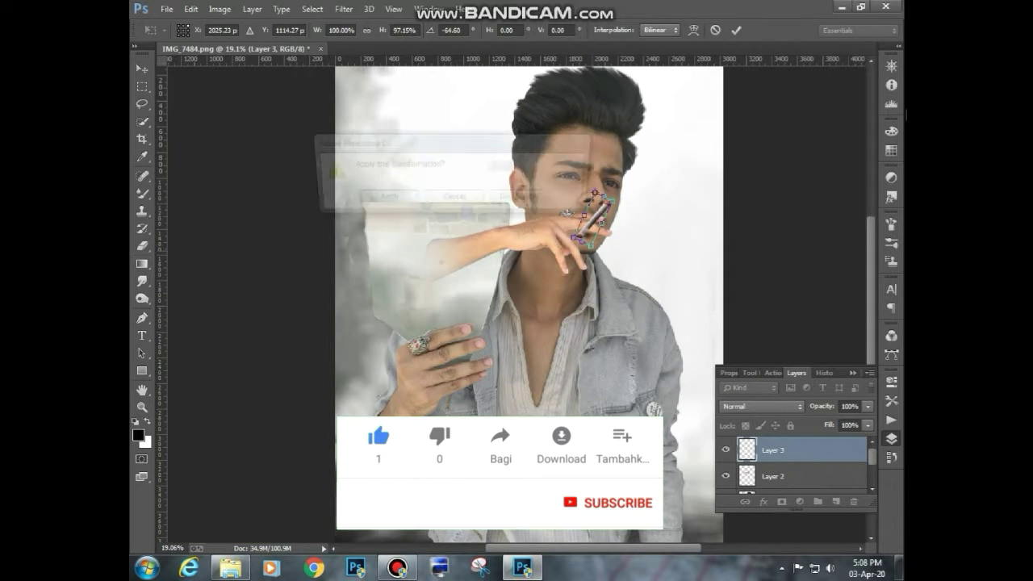
click(383, 200)
Shift the arm on Layer 2 slightly down and to the right so the hand sits below the lips.
click(799, 476)
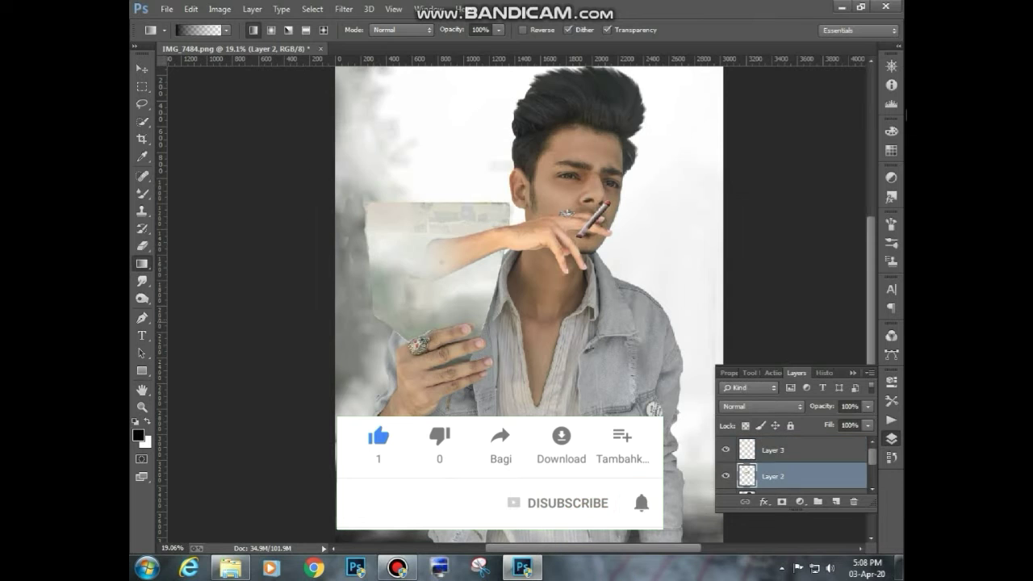
key(v)
drag(477, 209, 494, 224)
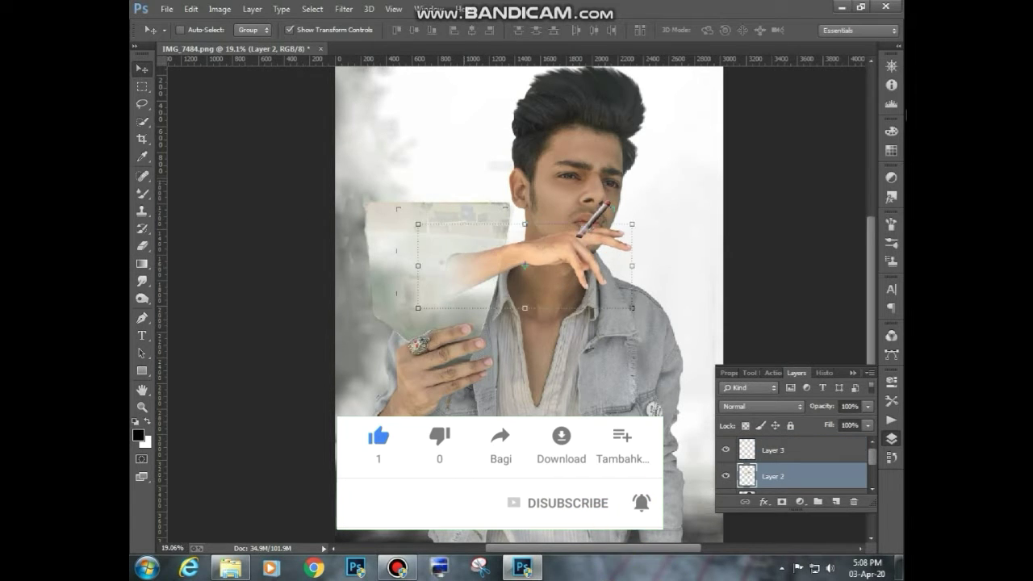
Scale the Layer 3 cigarette to about 61% width and 67% height, rotate it -13.69° and place it across the index and middle fingers.
click(759, 450)
scroll(614, 208, up, 8)
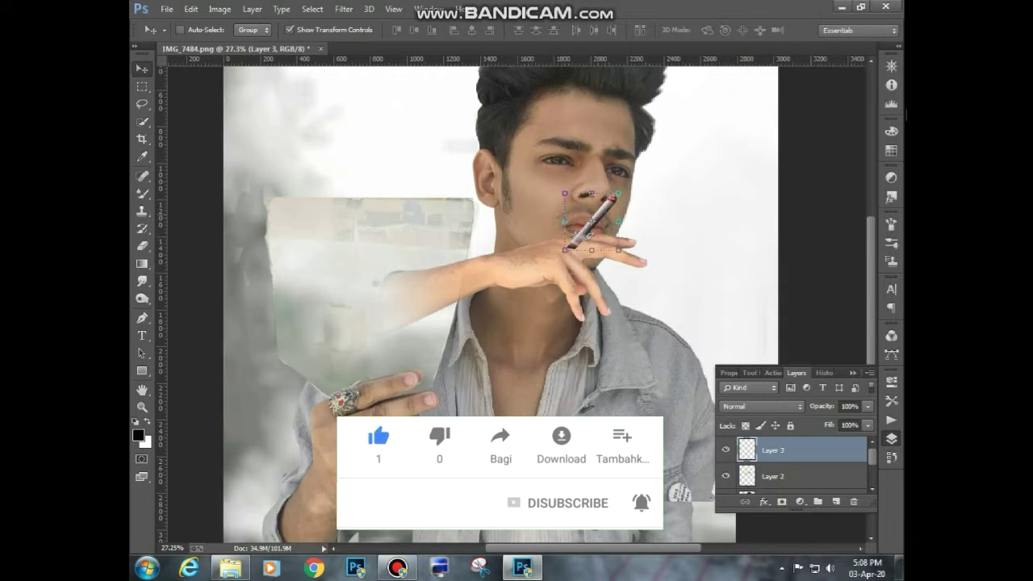
drag(601, 339, 536, 282)
drag(552, 165, 539, 140)
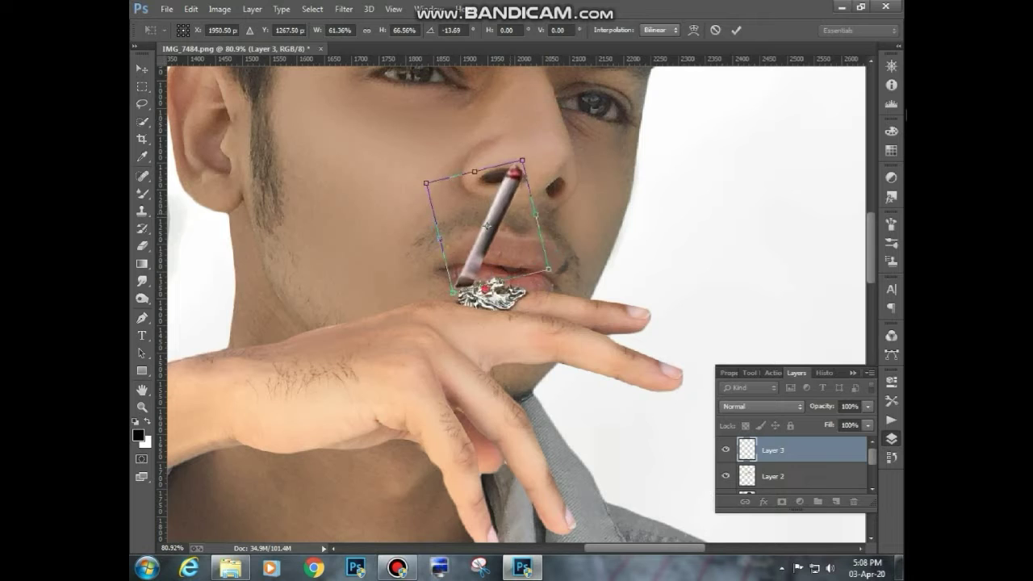
mouse_move(513, 211)
mouse_down()
mouse_move(660, 306)
mouse_move(625, 308)
mouse_move(619, 271)
mouse_up()
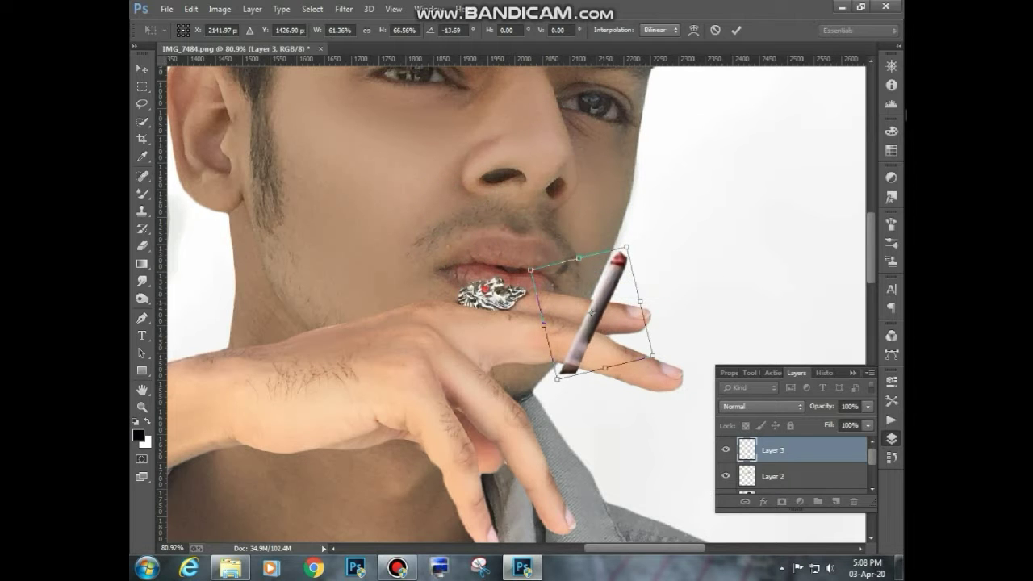
click(142, 245)
key(Return)
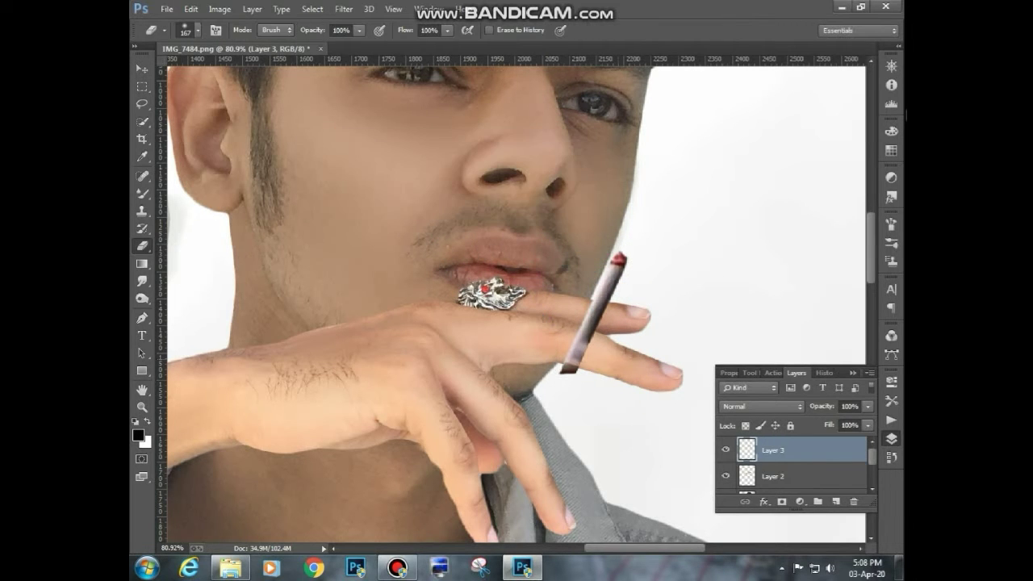
Erase the lower part of the cigarette overlapping the front finger, refining the edge with a 57 px eraser.
click(582, 376)
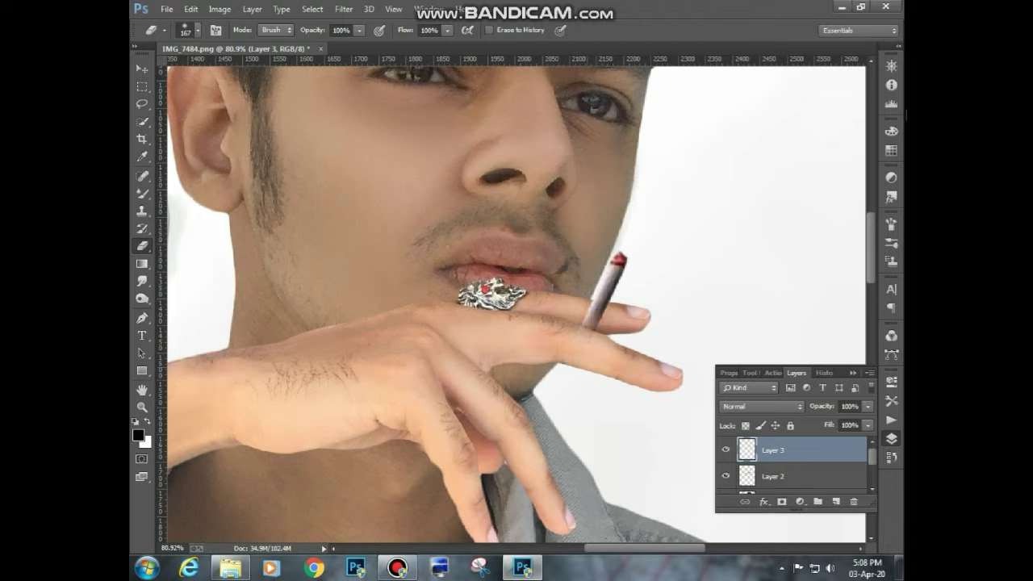
scroll(613, 425, down, 6)
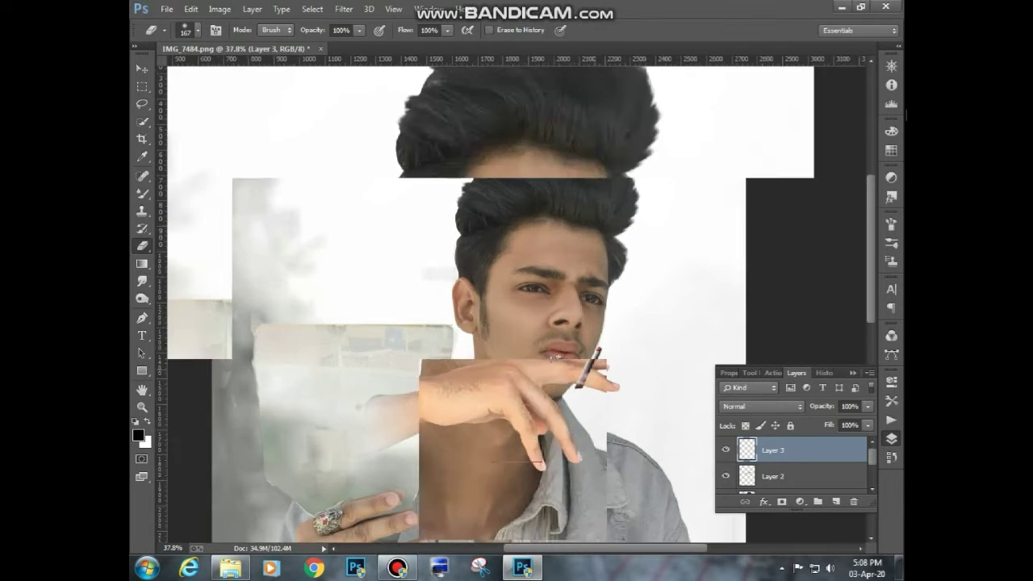
scroll(597, 376, up, 6)
right_click(617, 376)
drag(736, 410, 705, 410)
click(572, 395)
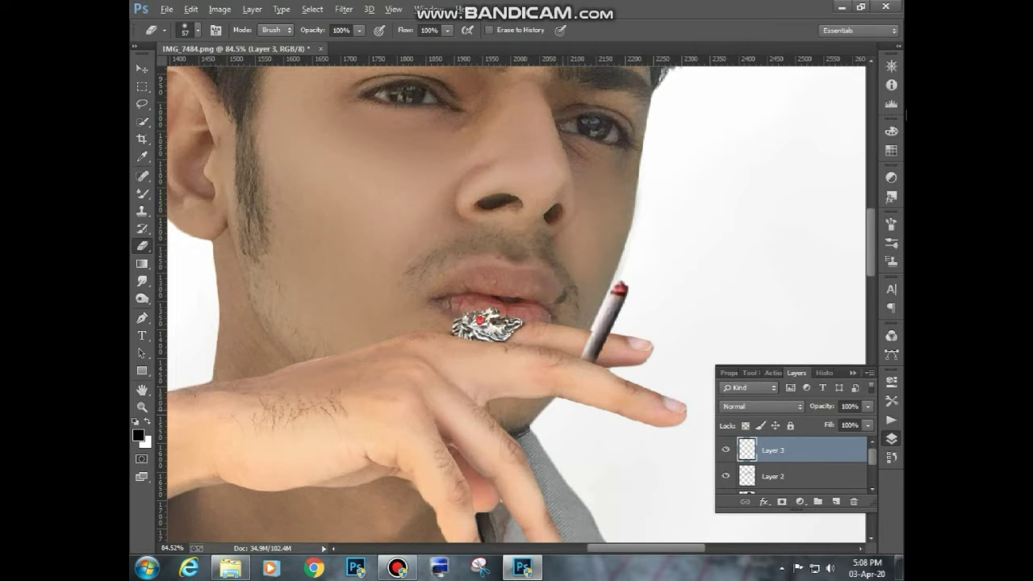
Lower the cigarette layer's opacity to 82%.
scroll(563, 399, down, 18)
scroll(563, 399, up, 1)
drag(821, 406, 806, 407)
click(397, 568)
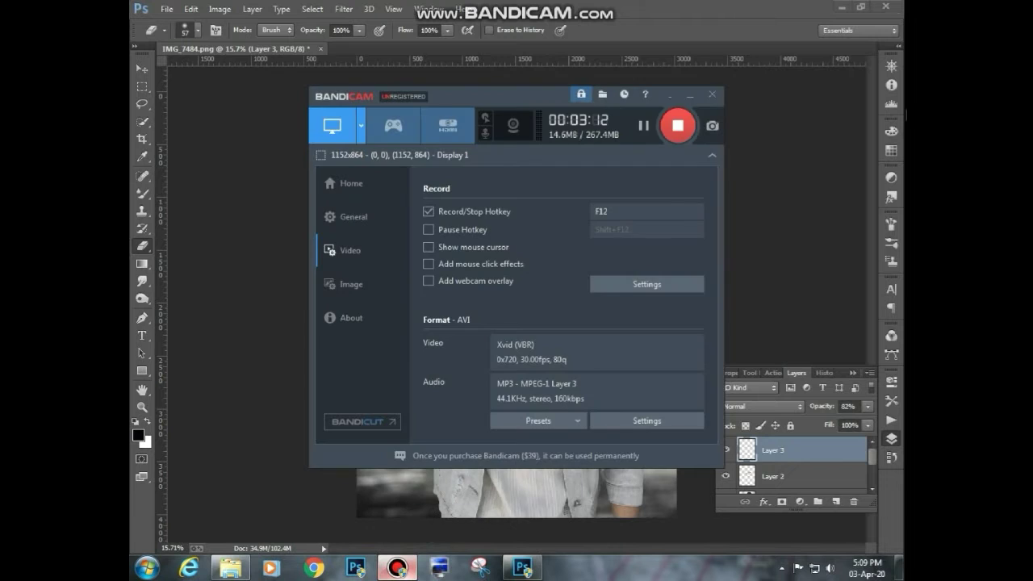
Return to the IMG_7484 portrait and flatten its arm and cigarette layers into the Background.
click(397, 568)
scroll(516, 304, down, 2)
scroll(516, 304, up, 3)
scroll(517, 304, down, 3)
scroll(517, 304, up, 1)
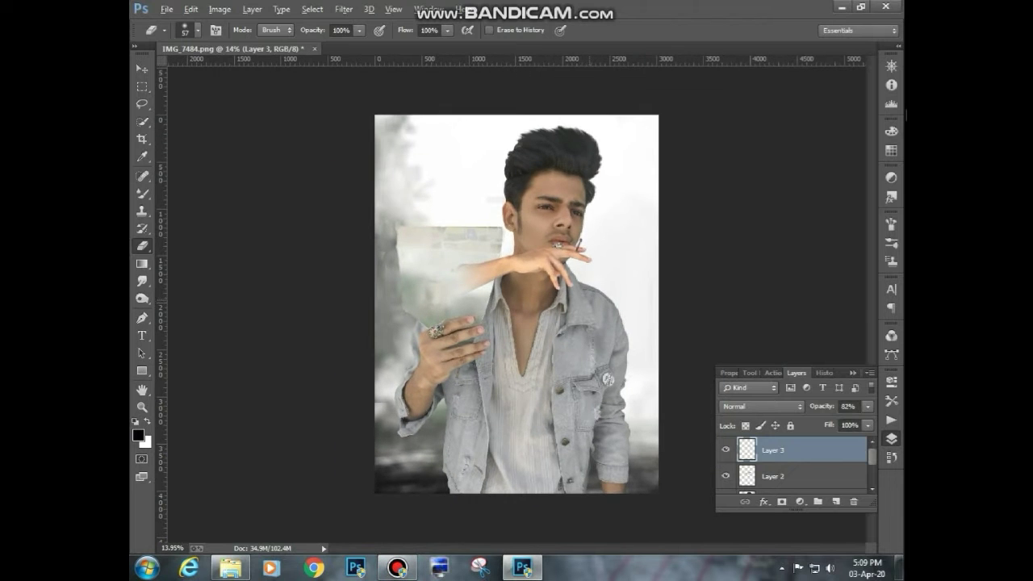
right_click(782, 449)
click(536, 418)
Open the broken-glass image unnamed.png, copy it into IMG_7484 as a new layer and close the source file.
key(ctrl+o)
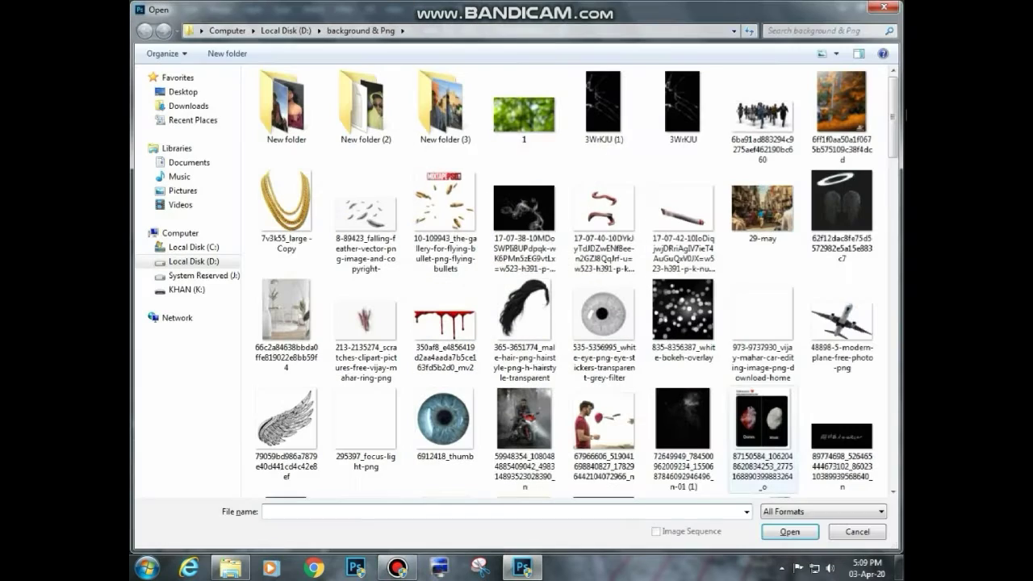
click(599, 208)
scroll(603, 226, down, 5)
scroll(682, 347, up, 3)
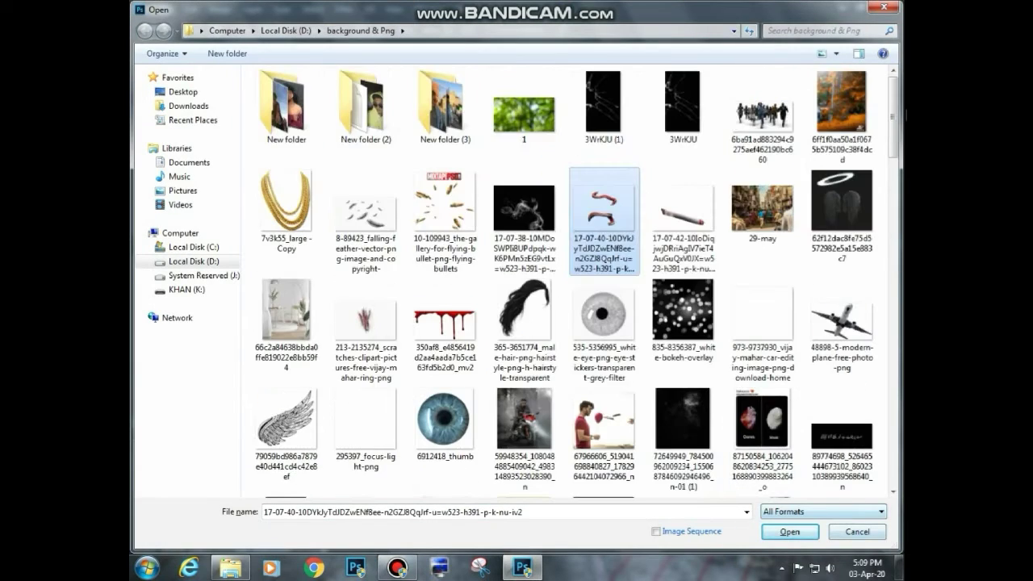
scroll(682, 347, down, 10)
scroll(682, 347, down, 5)
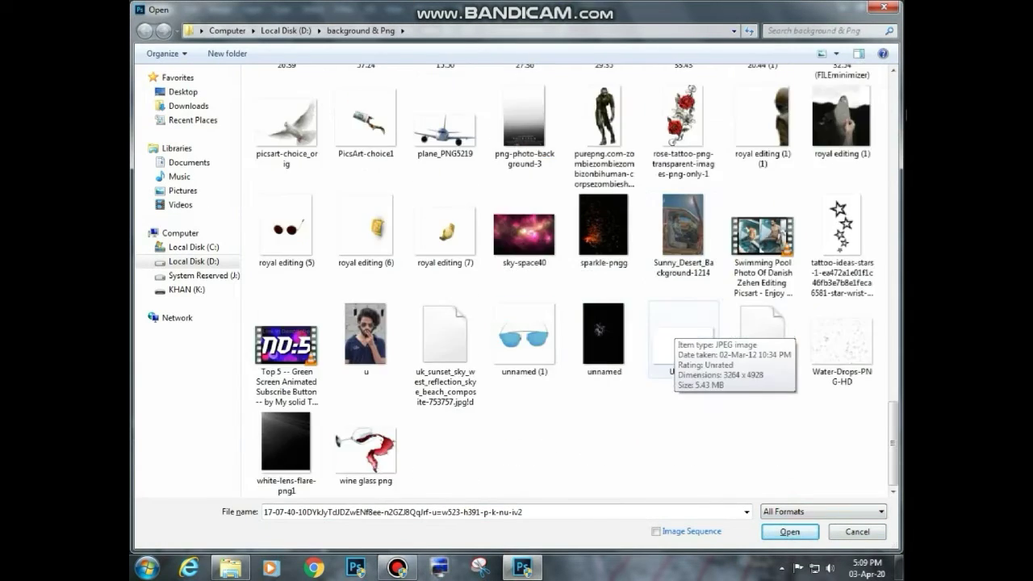
double_click(601, 339)
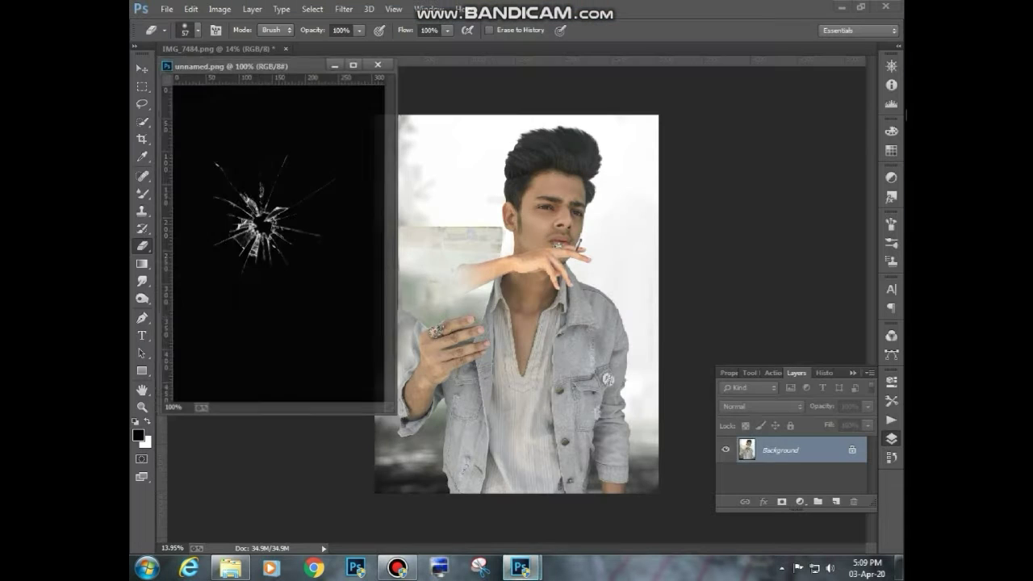
drag(279, 245, 618, 443)
click(379, 63)
Scale the broken-glass layer to about 870% width and 760% height and set its blend mode to Screen.
drag(543, 374, 492, 304)
drag(568, 372, 648, 521)
drag(545, 397, 497, 344)
click(760, 406)
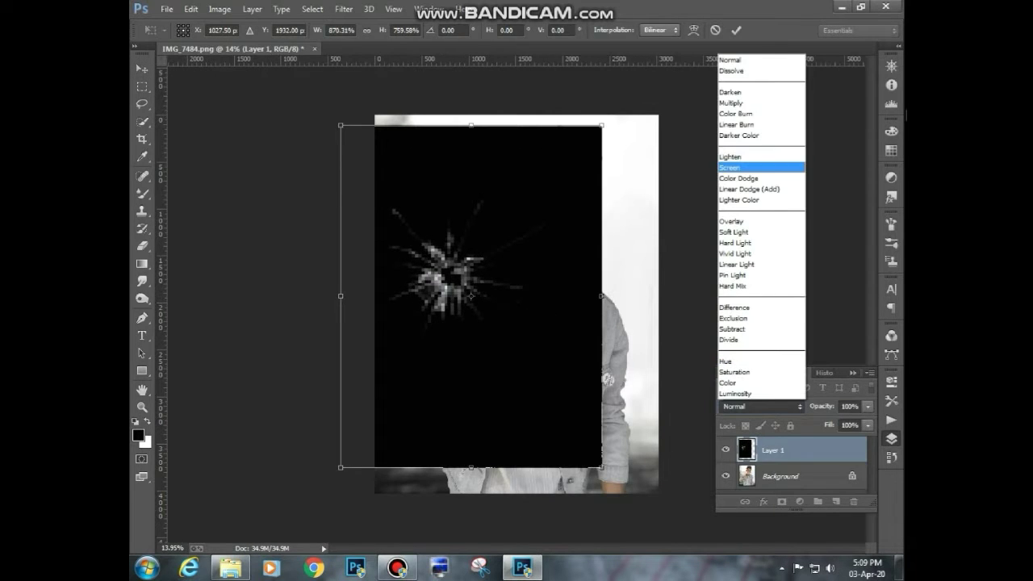
click(760, 165)
Enlarge the cracks to about 1141% width and 1004% height, centre them on the mirror where the arm emerges and apply the transformation.
drag(470, 294, 478, 285)
drag(609, 458, 691, 568)
drag(616, 481, 581, 444)
drag(589, 409, 590, 403)
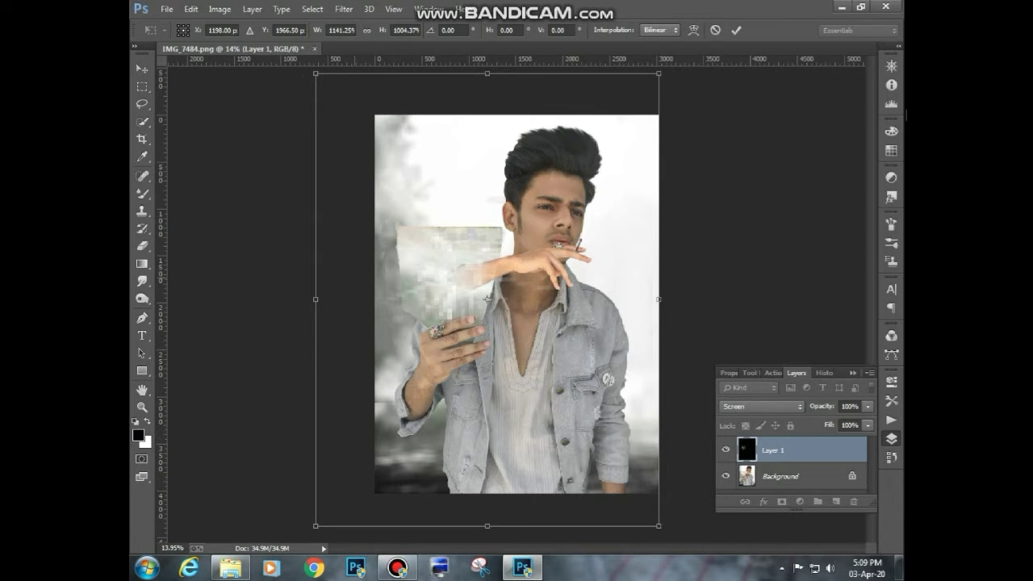
key(e)
click(387, 200)
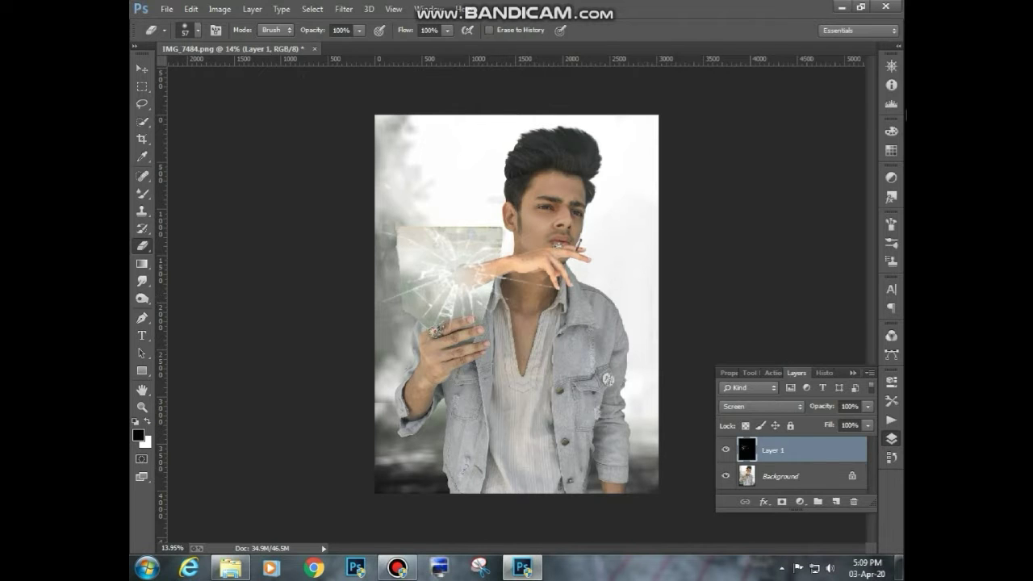
Enlarge the cracked-glass layer again to about 107.64% width and 106.10% height, keeping the impact point at the arm's base.
key(v)
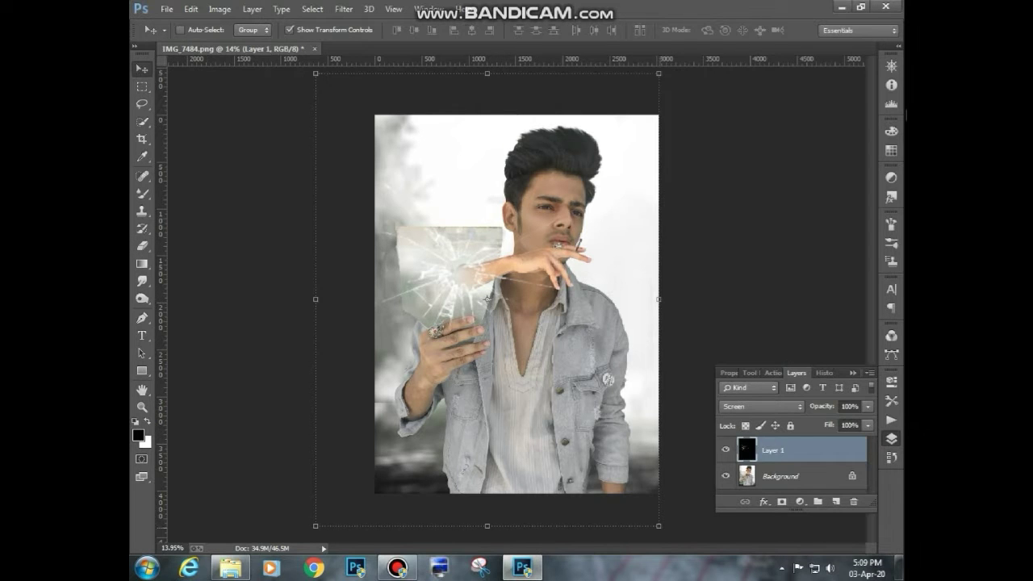
drag(659, 526, 685, 554)
drag(627, 467, 618, 458)
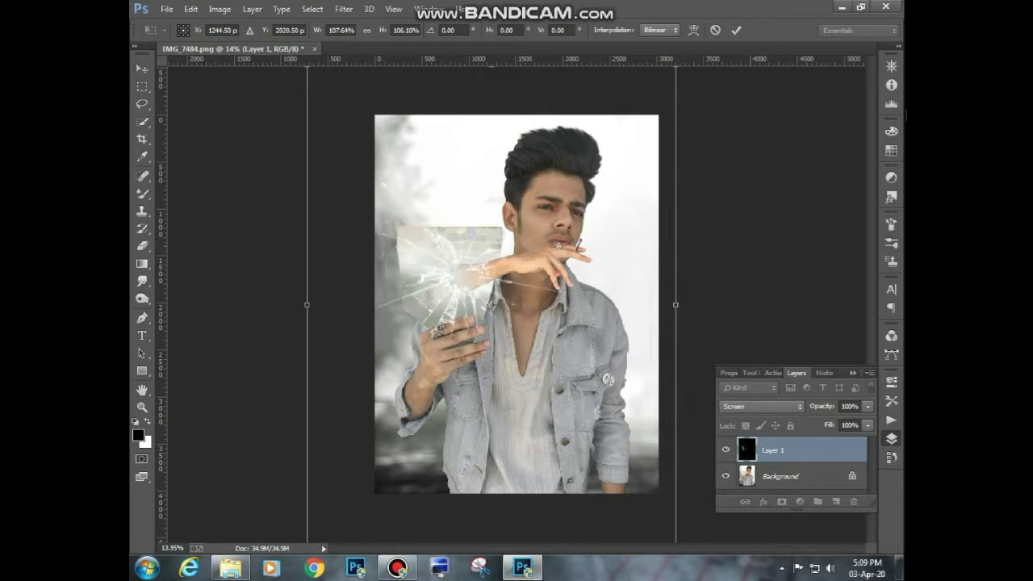
key(e)
key(Return)
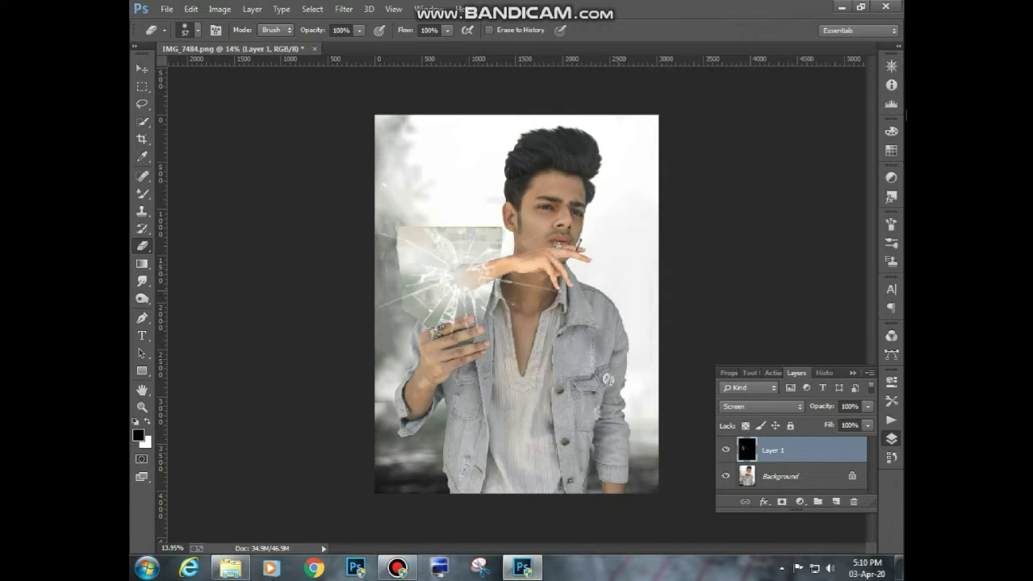
Apply a Camera Raw adjustment to the cracks with Whites +41, Highlights -37 and Shadows +100.
key(ctrl+shift+a)
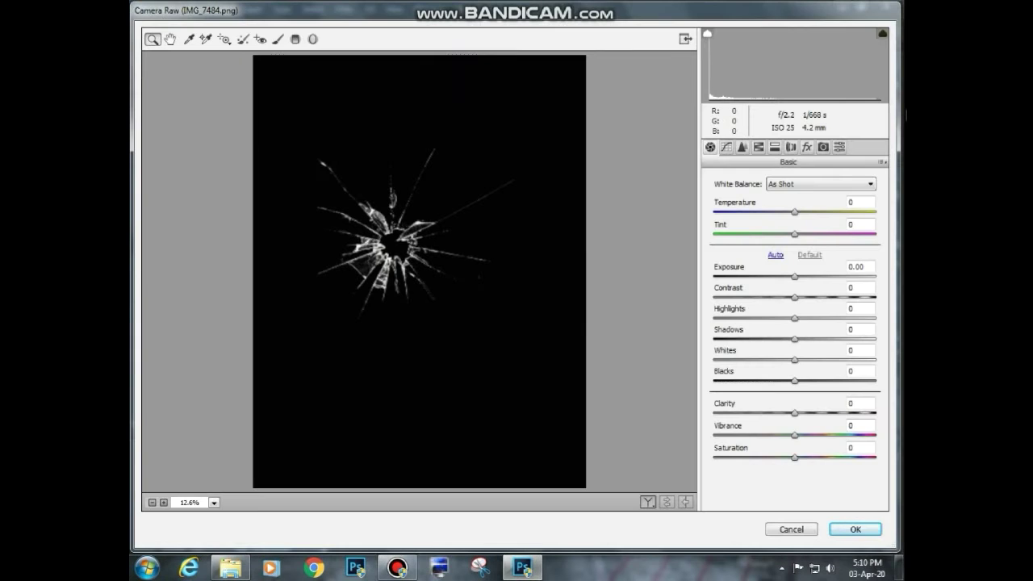
drag(794, 360, 827, 360)
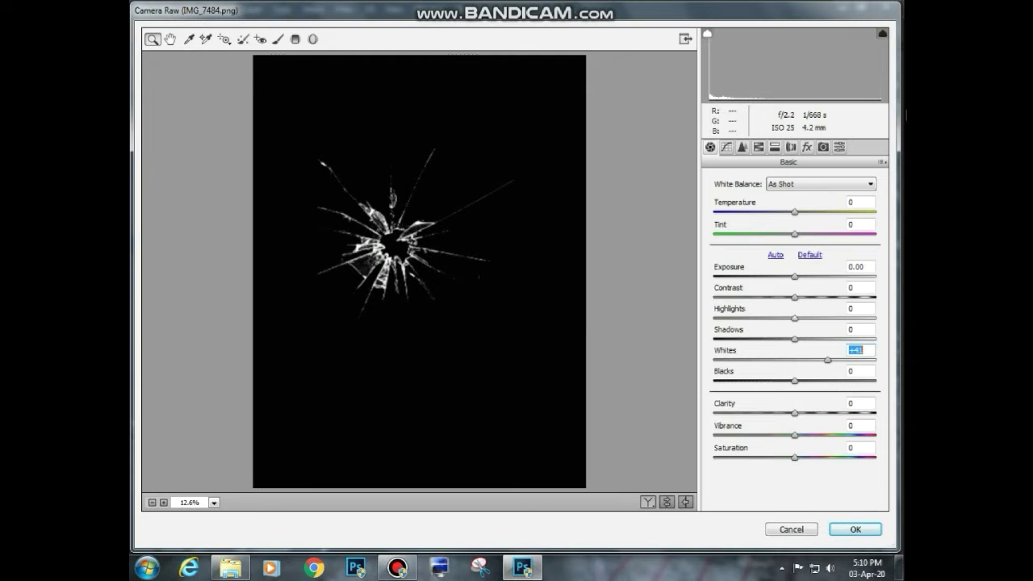
drag(794, 317, 737, 317)
text(-37)
key(Return)
key(Tab)
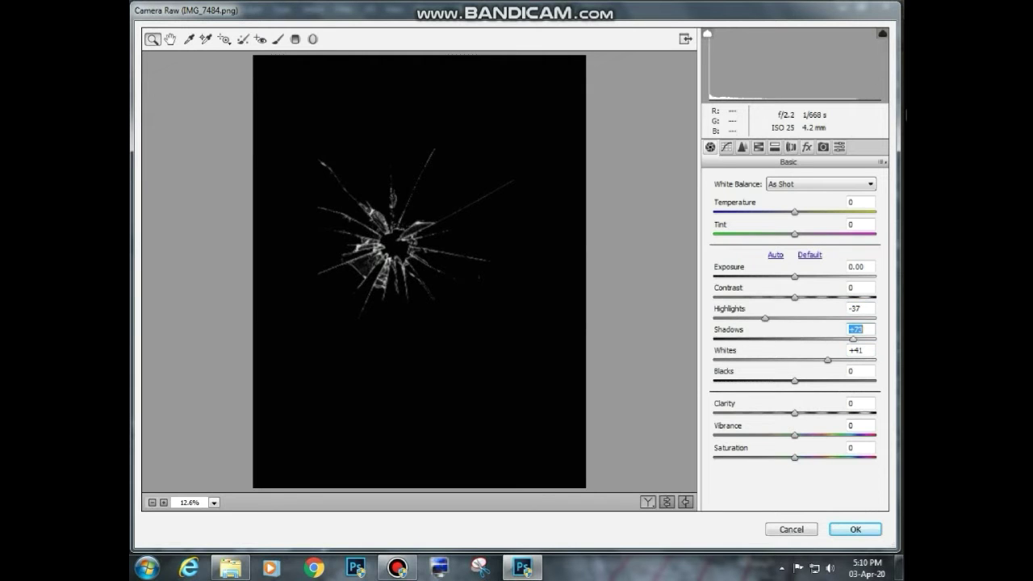
text(100)
key(Return)
click(855, 530)
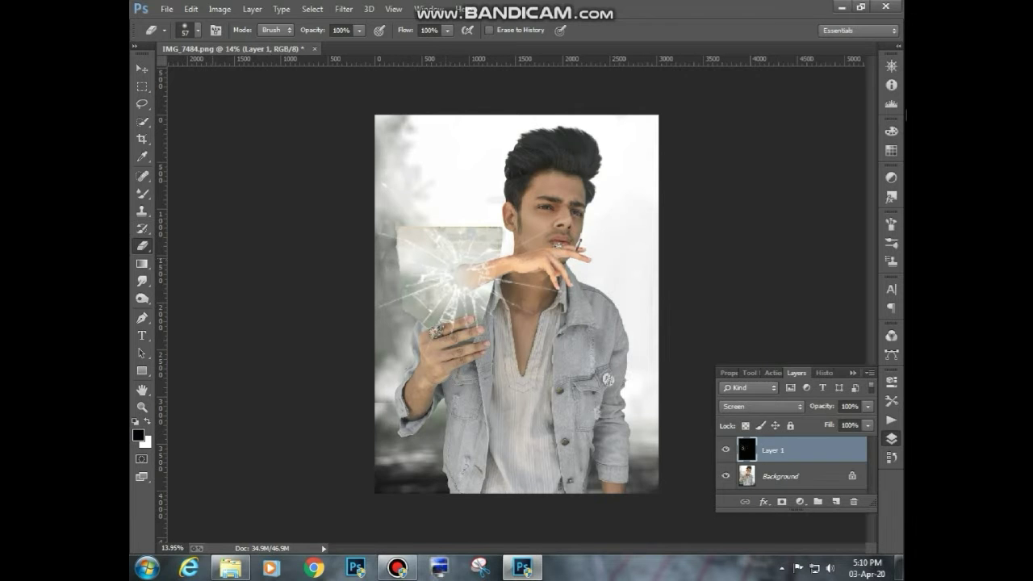
Erase the cracks covering the forearm, face, neck and shirt with a soft 244 px eraser.
scroll(462, 272, up, 8)
right_click(652, 290)
click(758, 323)
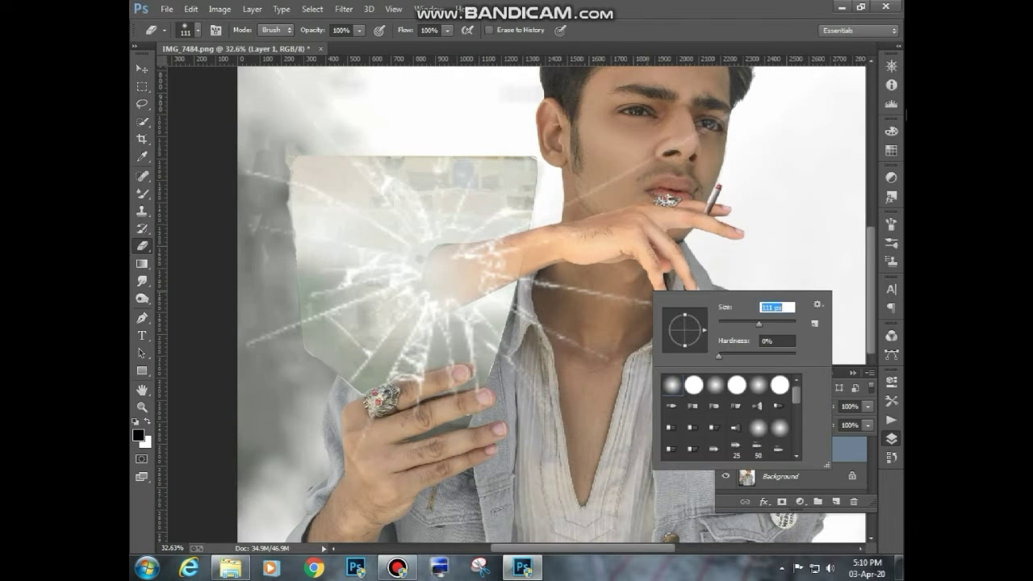
text(244)
key(Return)
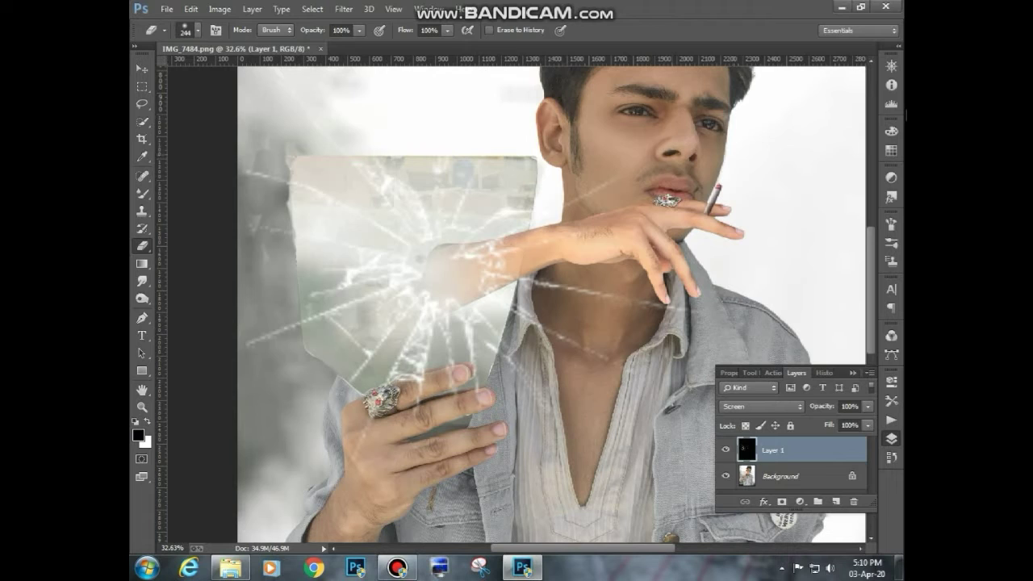
click(489, 259)
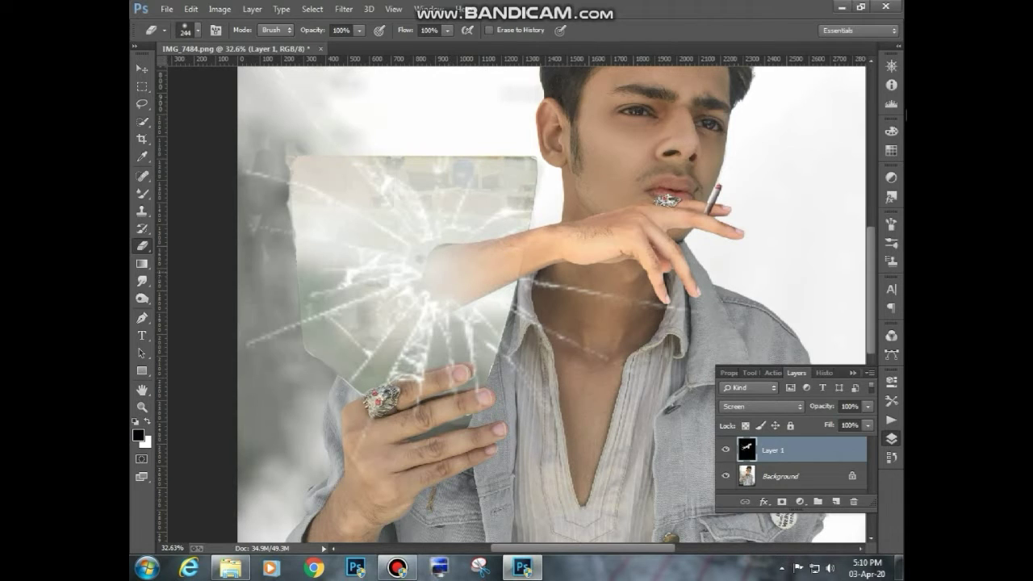
drag(582, 284, 547, 280)
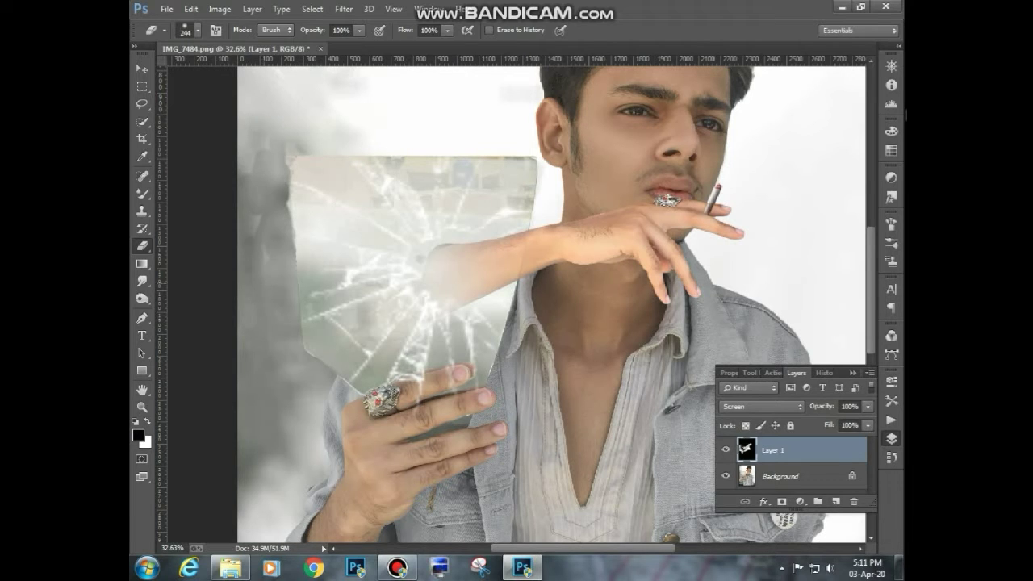
Erase the cracks crossing the ring and fingers of the hand holding the mirror with a 59 px eraser.
scroll(360, 463, up, 5)
right_click(552, 365)
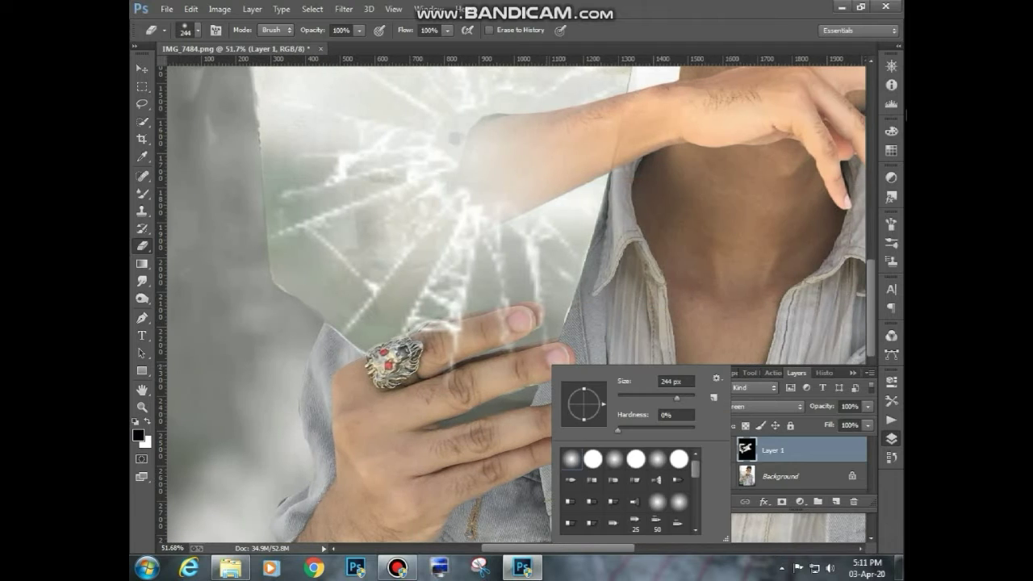
click(639, 396)
drag(432, 328, 451, 328)
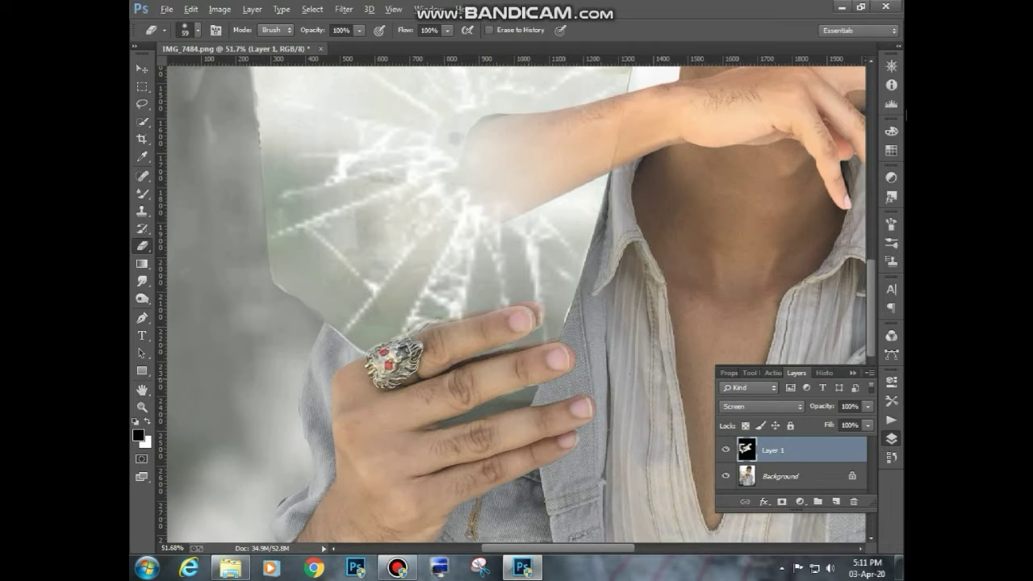
Flatten the cracked-glass layer into the Background.
scroll(456, 316, down, 5)
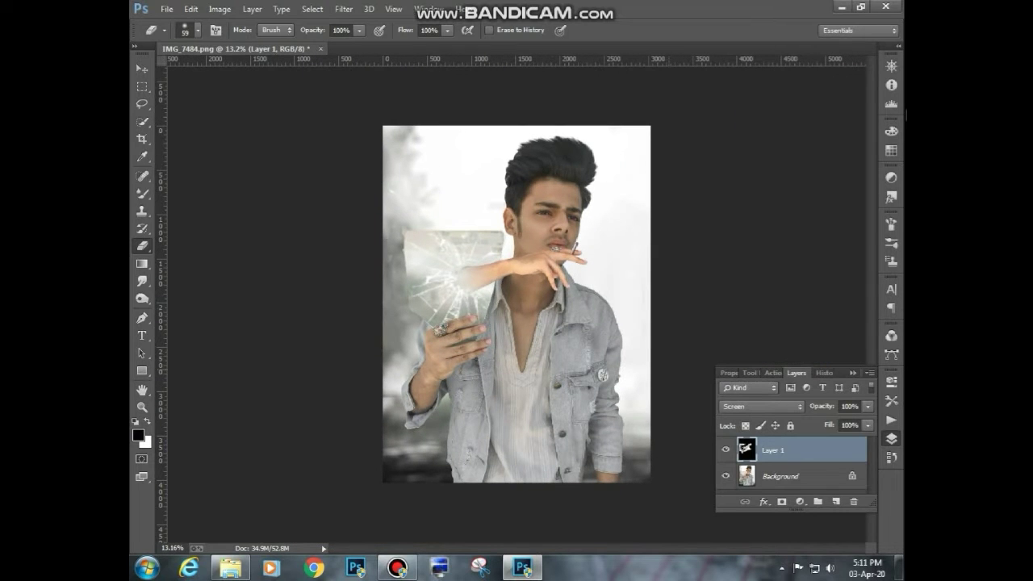
right_click(779, 449)
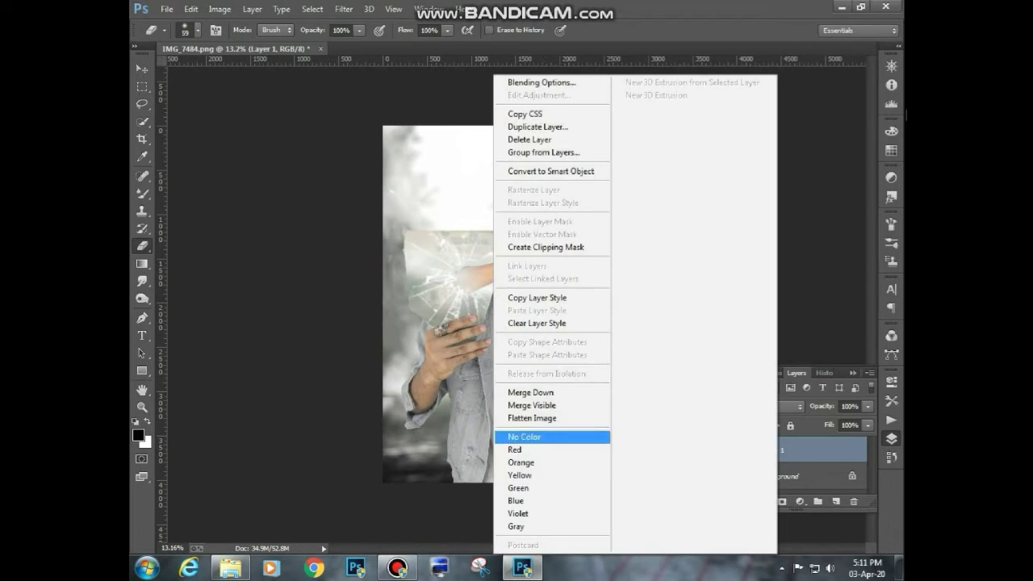
click(533, 419)
Open the blue iris image 6912418_thumb.png, copy it twice into IMG_7484 and close the source file.
key(ctrl+o)
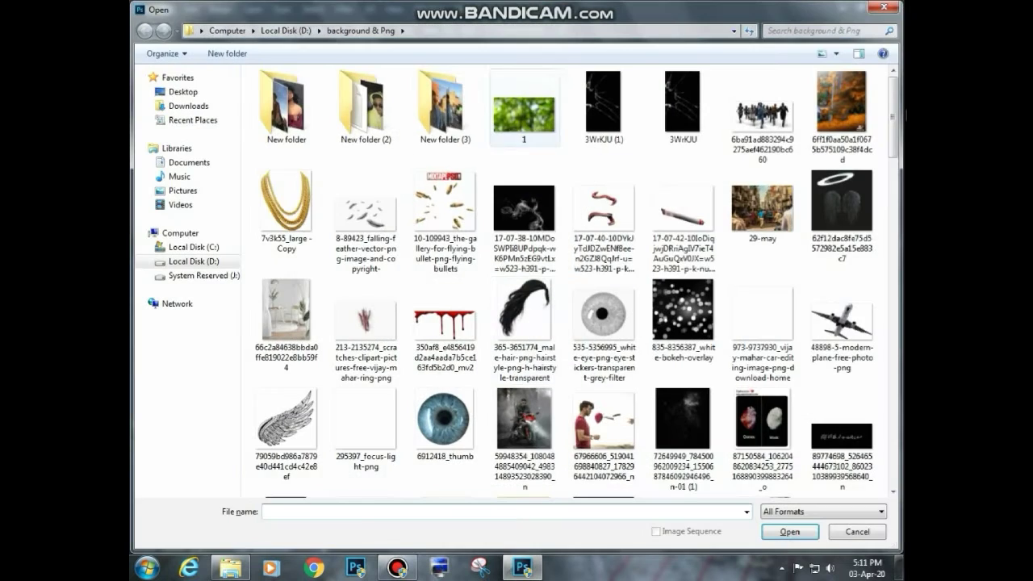
click(604, 323)
scroll(446, 327, down, 3)
scroll(445, 327, up, 3)
double_click(443, 419)
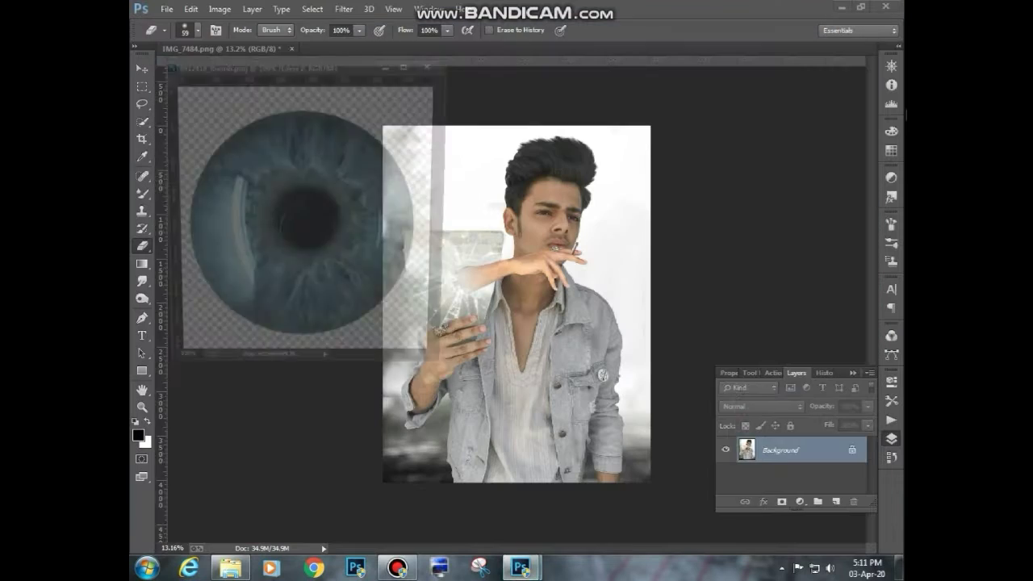
drag(306, 219, 567, 219)
click(434, 63)
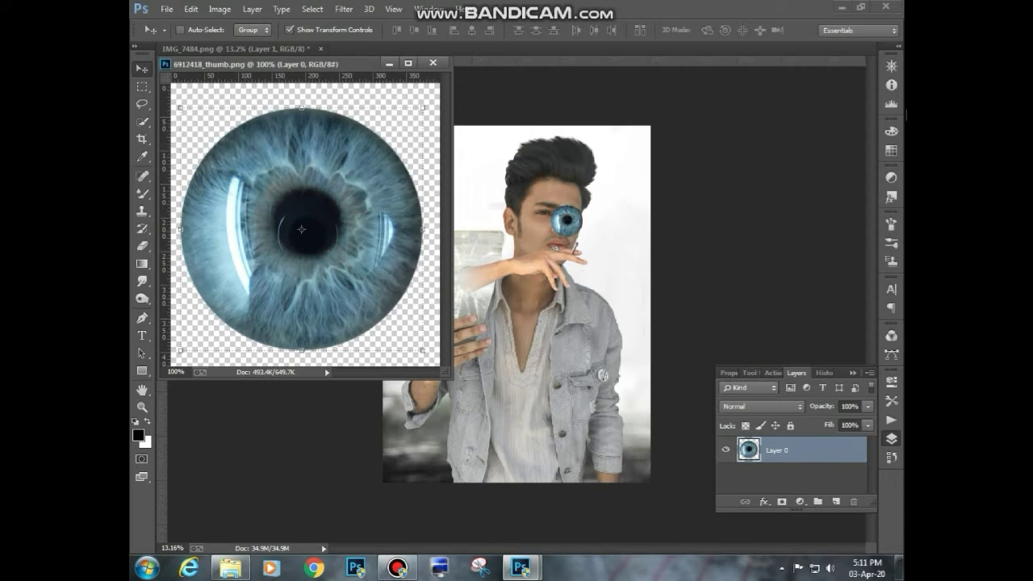
drag(301, 230, 506, 166)
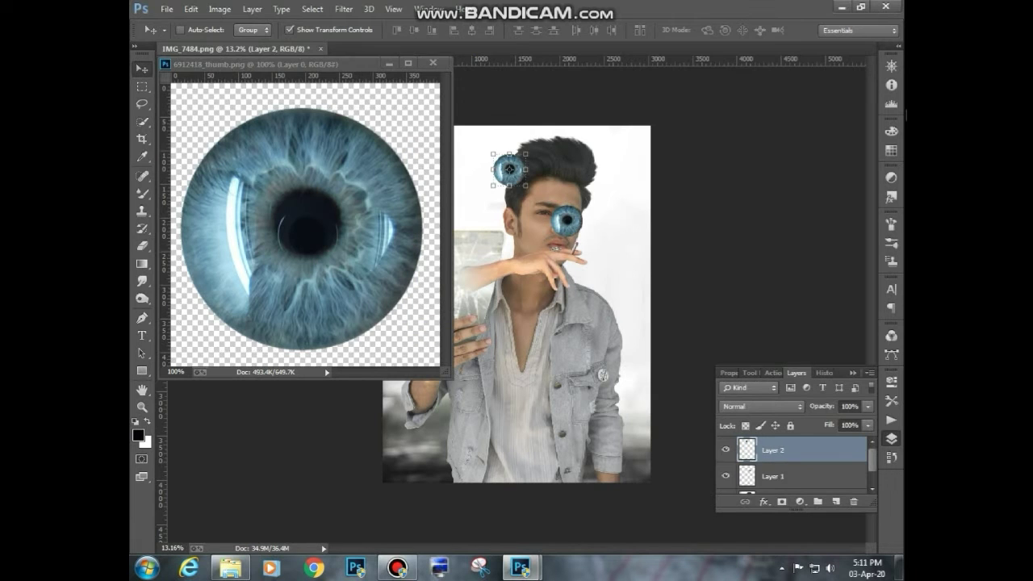
click(433, 62)
Move the Layer 2 iris down over the eye nearest the ear.
key(ctrl+0)
scroll(504, 119, up, 3)
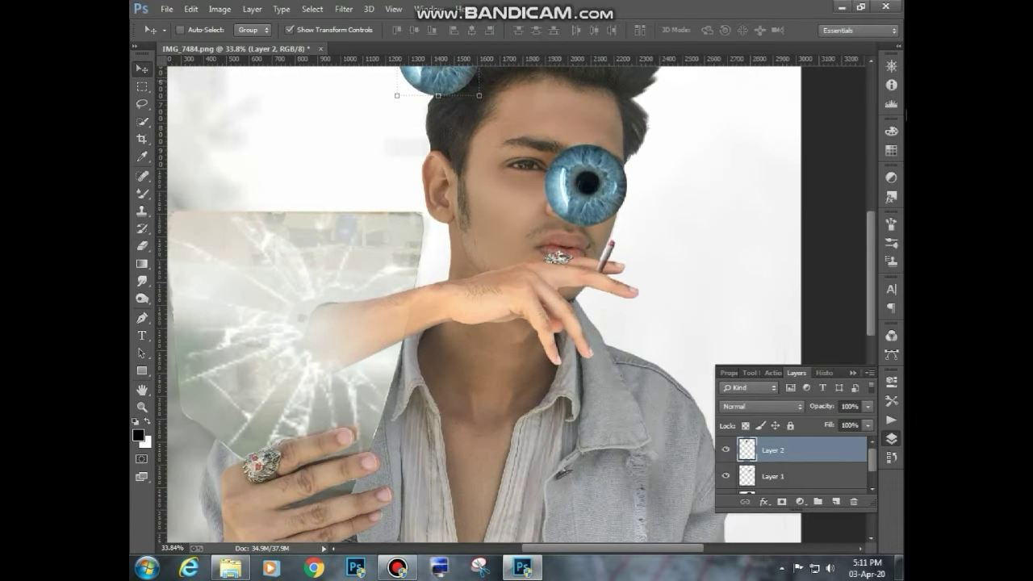
drag(440, 74, 502, 161)
Shrink the Layer 1 iris to about 22% width and 28% height and place it on the eye farther from the ear.
click(772, 476)
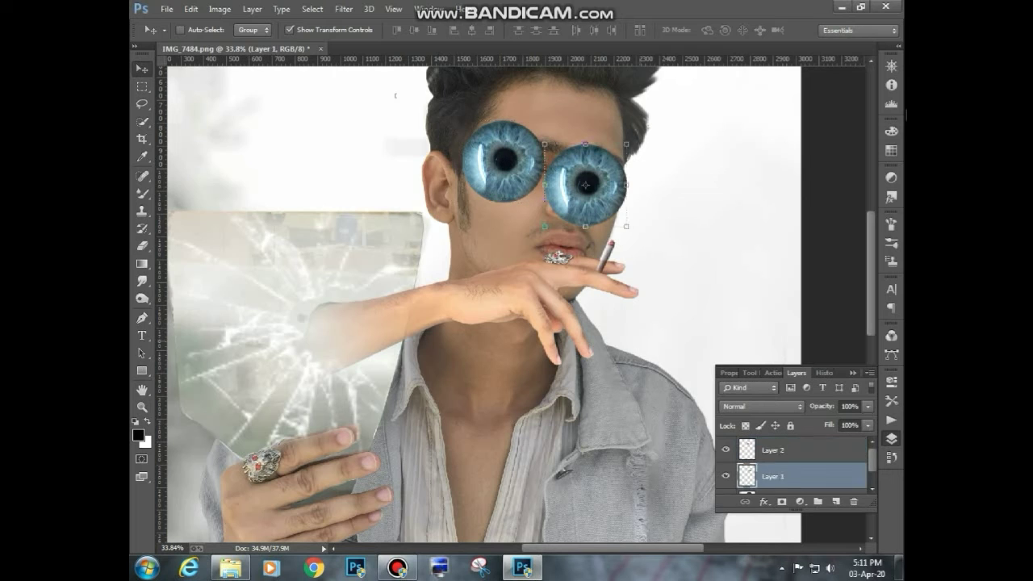
drag(598, 187, 611, 171)
drag(617, 187, 598, 176)
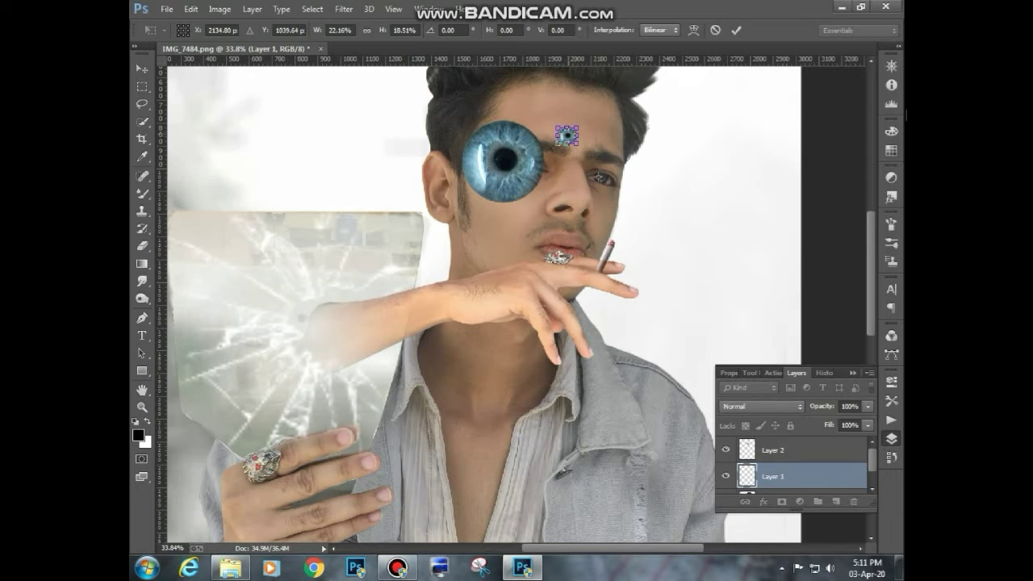
drag(566, 132, 604, 179)
scroll(600, 171, up, 4)
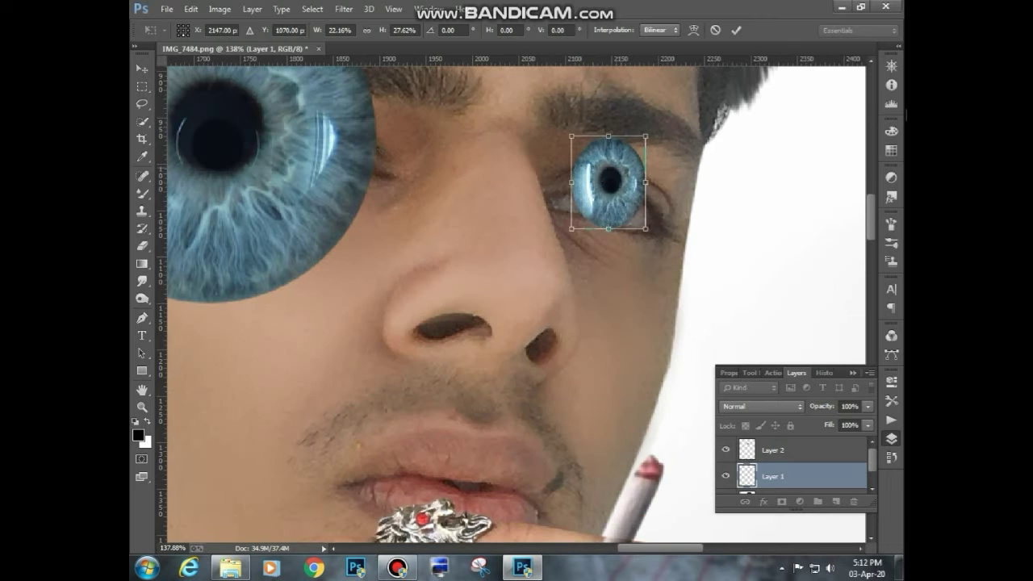
Shrink the Layer 1 iris to about 17% width and 20% height and center it over the eye farther from the ear.
drag(608, 179, 609, 199)
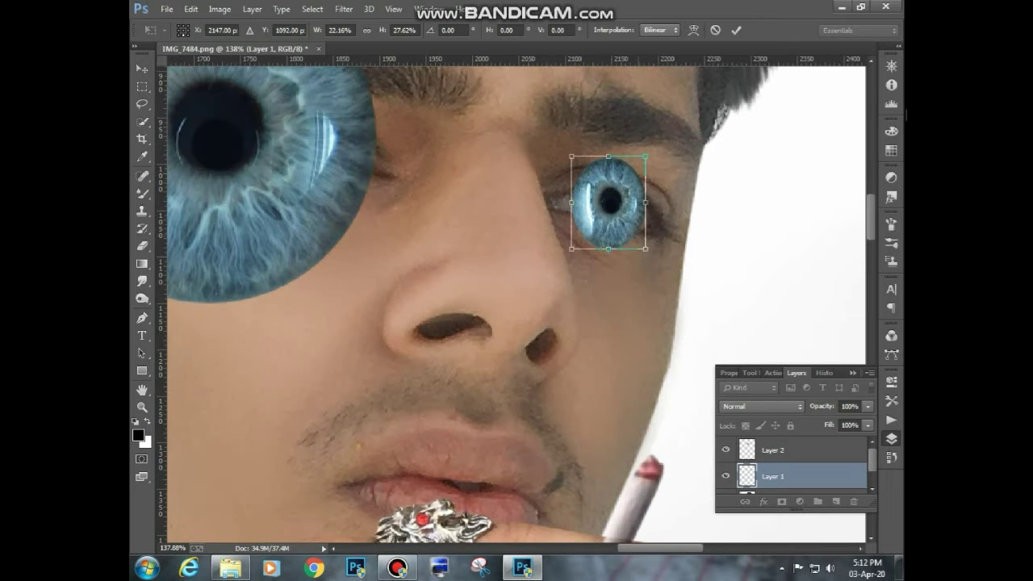
drag(646, 249, 632, 224)
drag(611, 191, 619, 202)
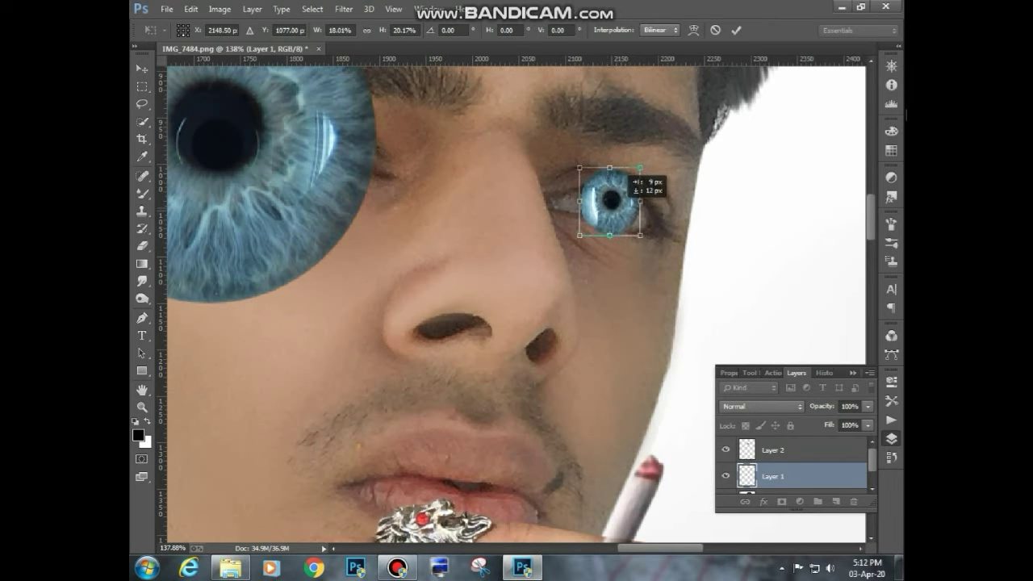
drag(640, 169, 636, 167)
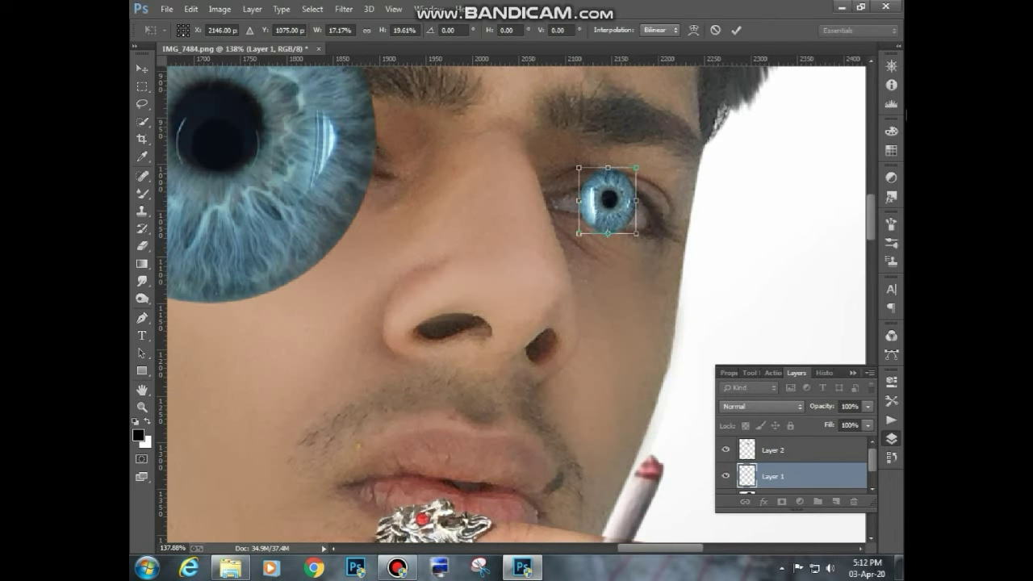
Apply the transformation, set Layer 1 to 82% opacity and erase the parts of the iris overlapping the eyelids.
click(142, 247)
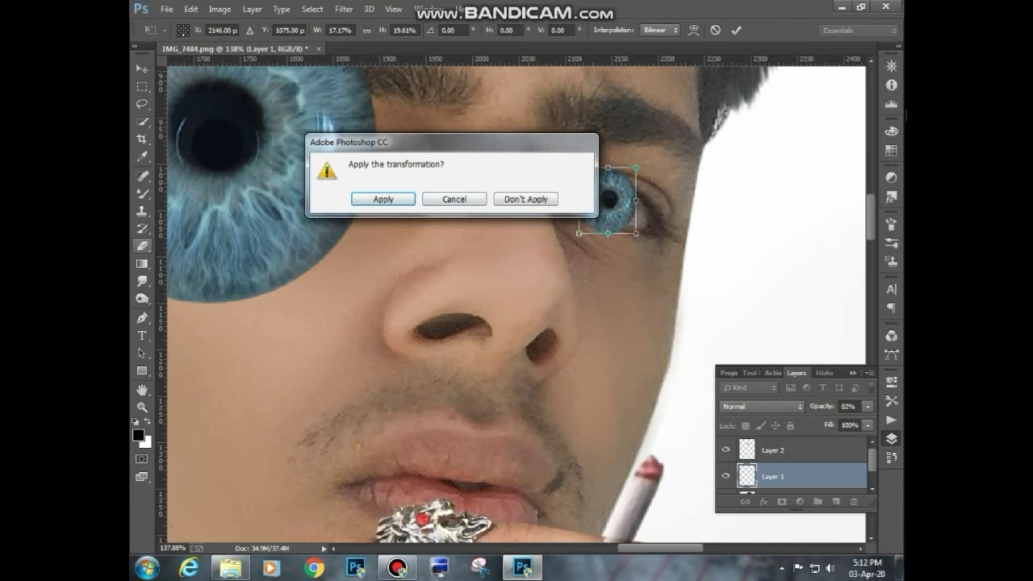
key(Return)
scroll(607, 206, down, 10)
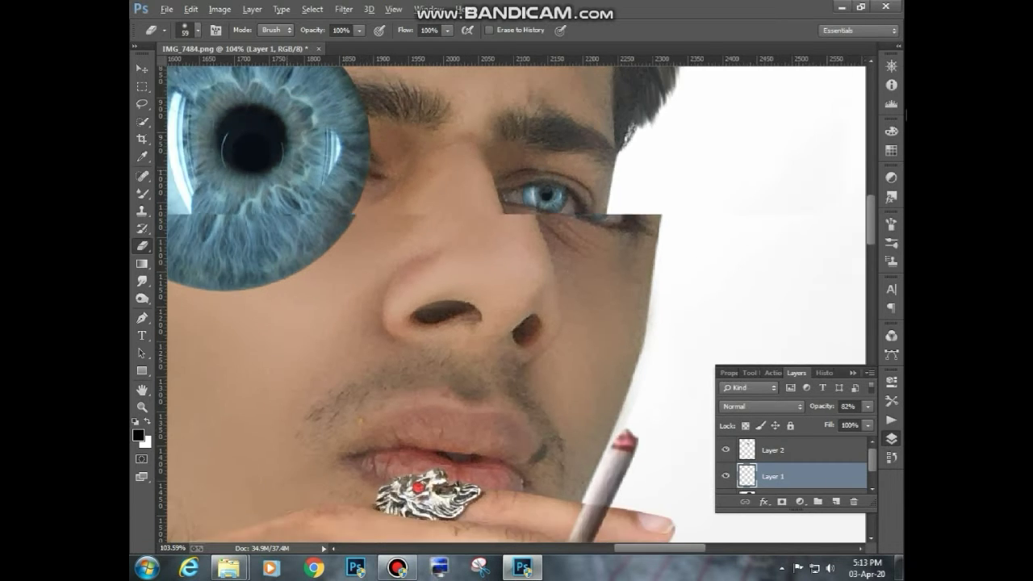
scroll(564, 202, up, 6)
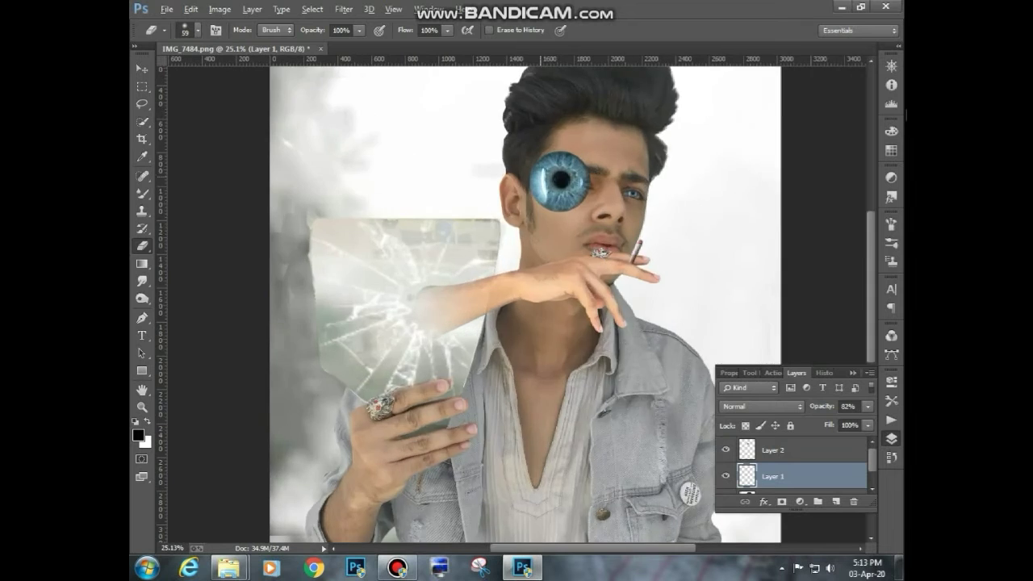
Shrink the Layer 2 iris to about 13% width and 12% height and place it on the eye nearest the ear.
key(v)
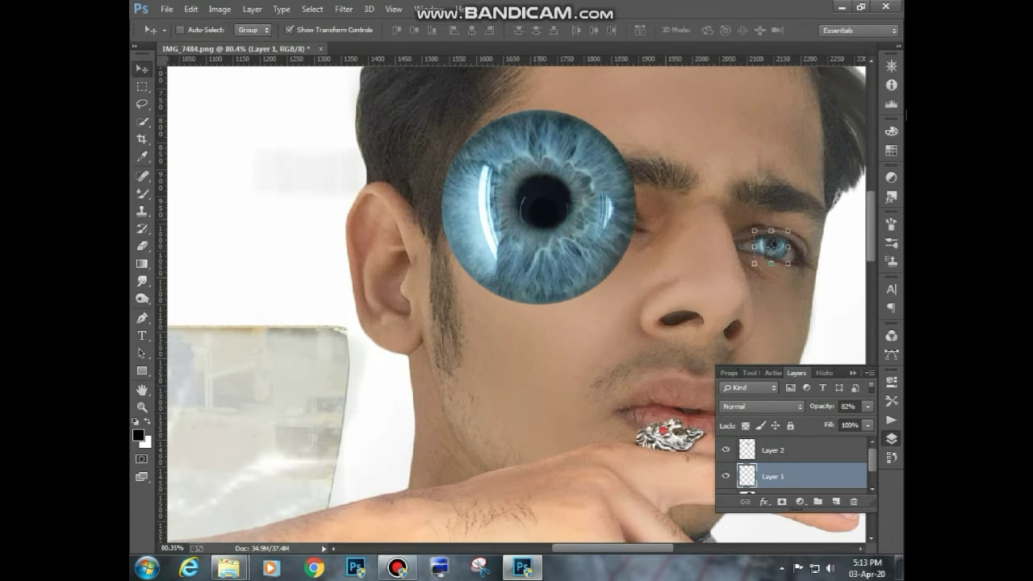
click(773, 451)
drag(557, 203, 595, 218)
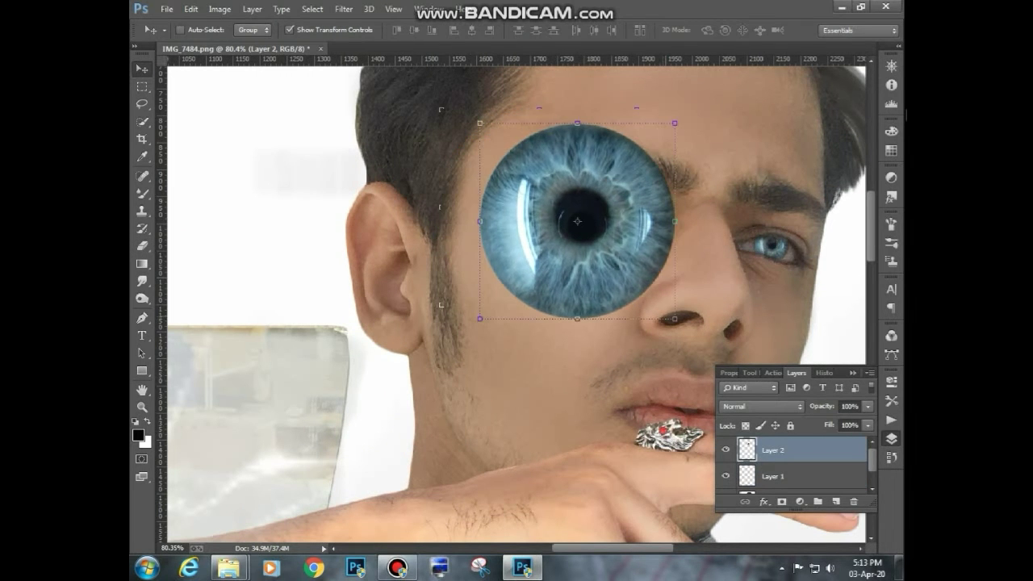
drag(673, 318, 504, 147)
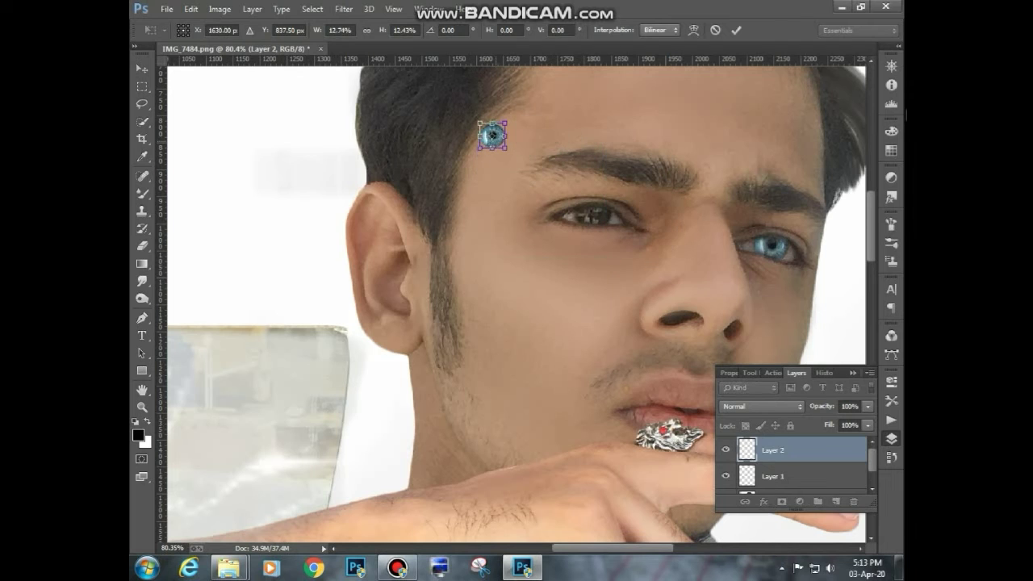
drag(554, 184, 584, 212)
drag(492, 135, 593, 212)
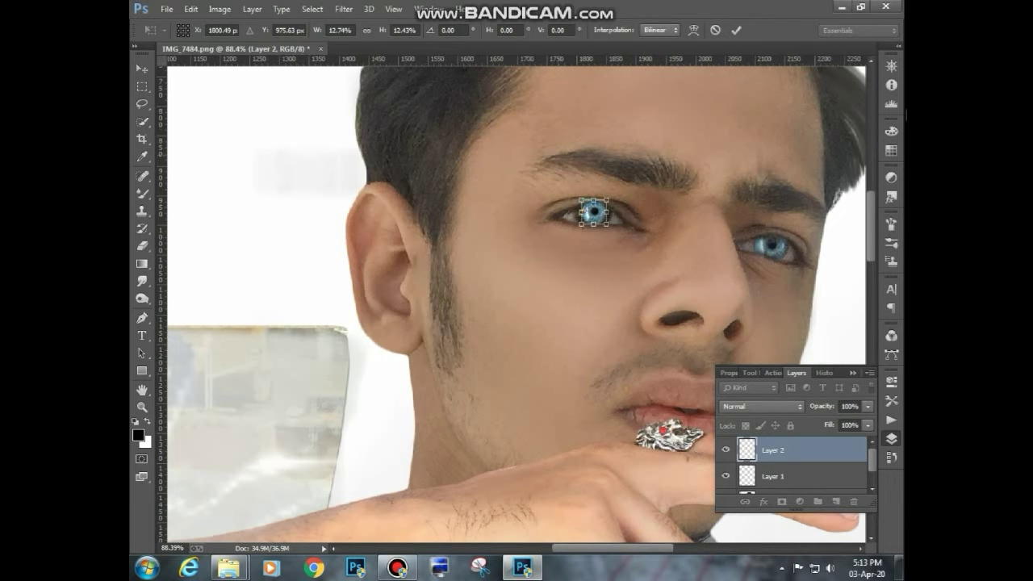
Enlarge the Layer 2 iris to about 18% width and 17% height so that it covers the natural iris.
scroll(593, 211, up, 8)
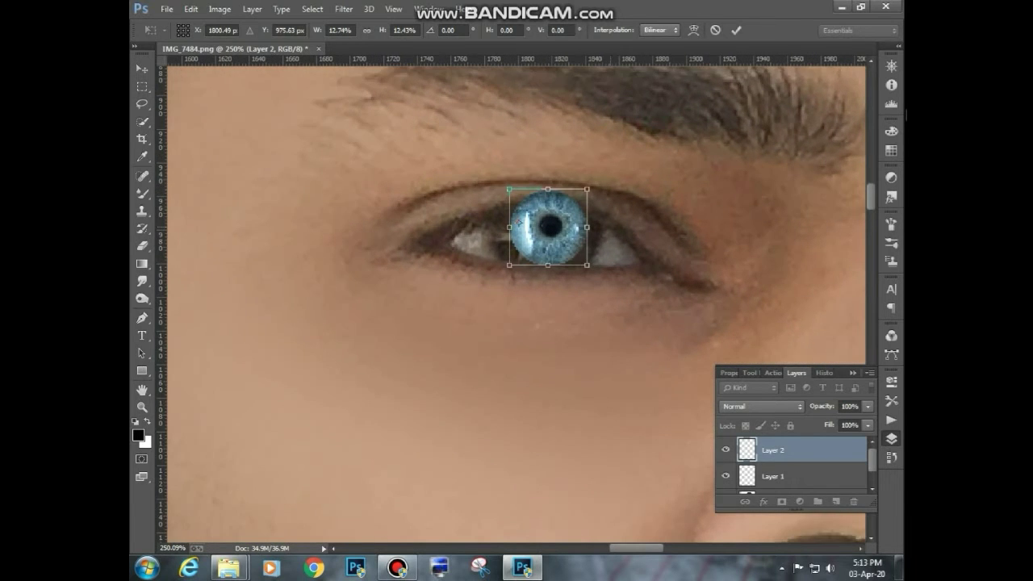
scroll(581, 207, up, 2)
mouse_move(582, 260)
mouse_down()
mouse_move(628, 305)
mouse_move(564, 250)
mouse_up()
drag(602, 297, 590, 285)
drag(574, 266, 585, 266)
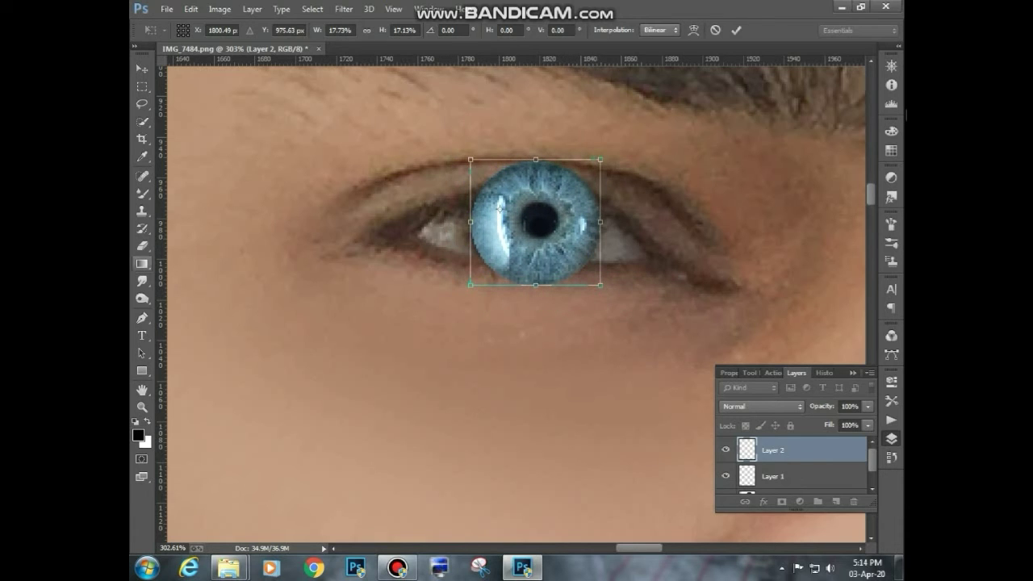
Erase the Layer 2 iris where it overlaps the upper and lower eyelids and set the layer's opacity to 89%.
key(e)
click(382, 196)
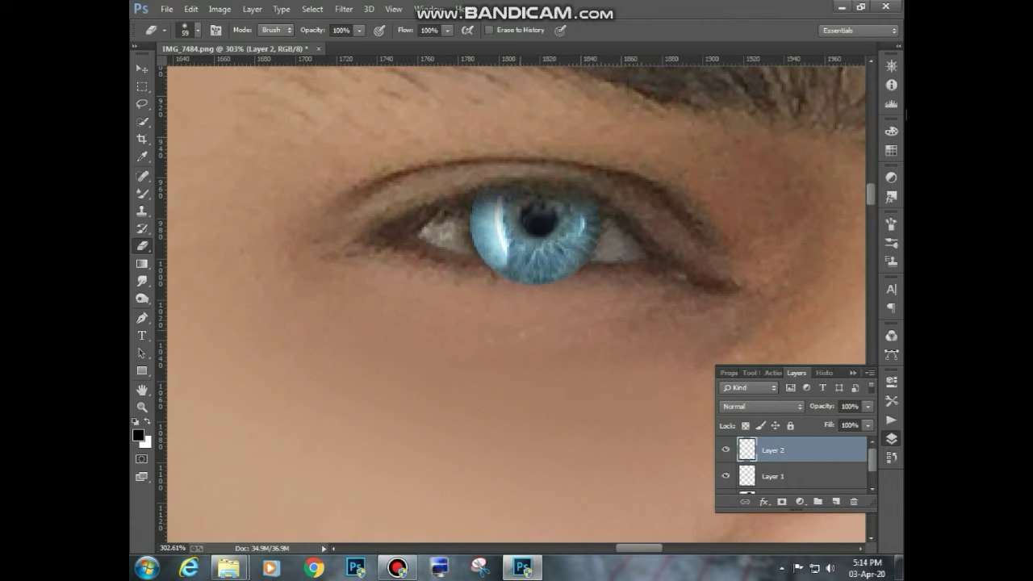
mouse_move(502, 310)
mouse_down()
mouse_move(558, 312)
mouse_move(484, 300)
mouse_up()
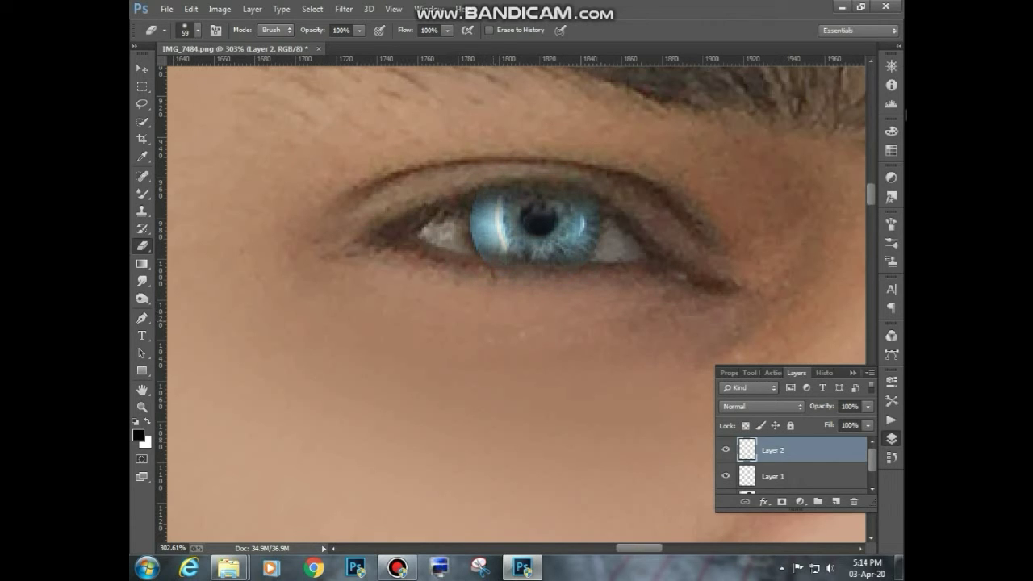
scroll(553, 367, down, 15)
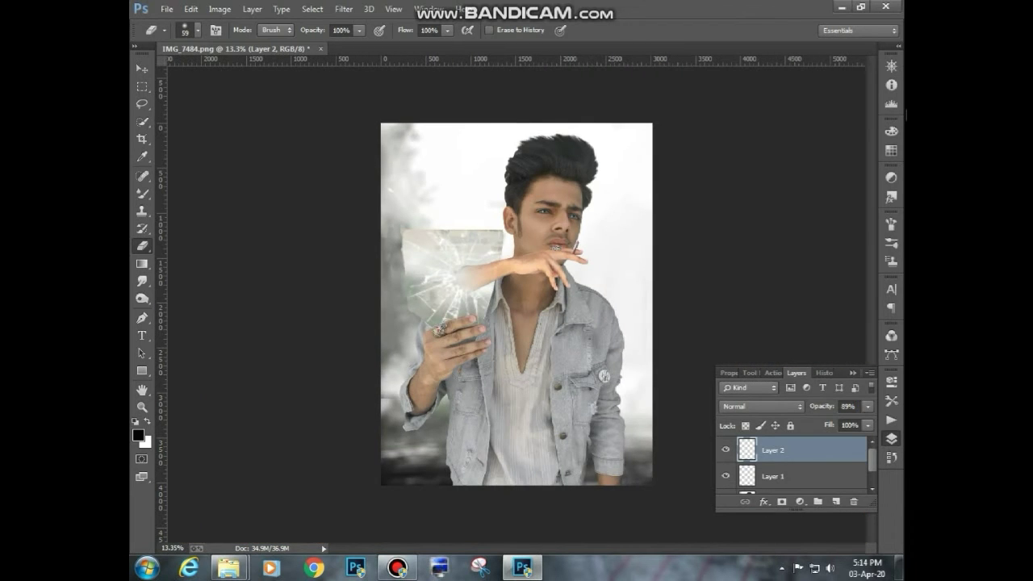
Lower the opacity of both iris layers, with Layer 1 at 72%, and flatten the image into the Background.
click(795, 476)
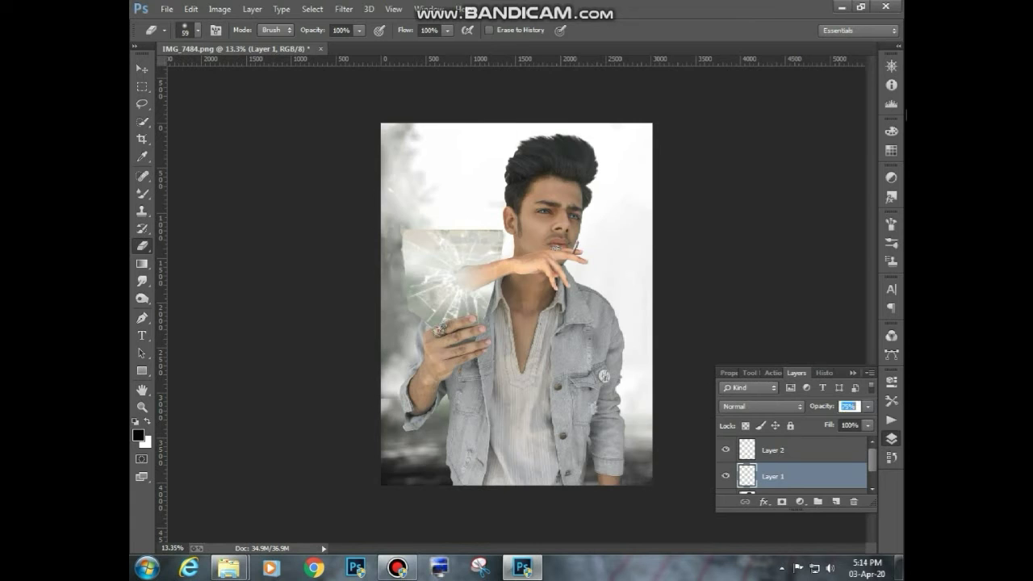
click(397, 568)
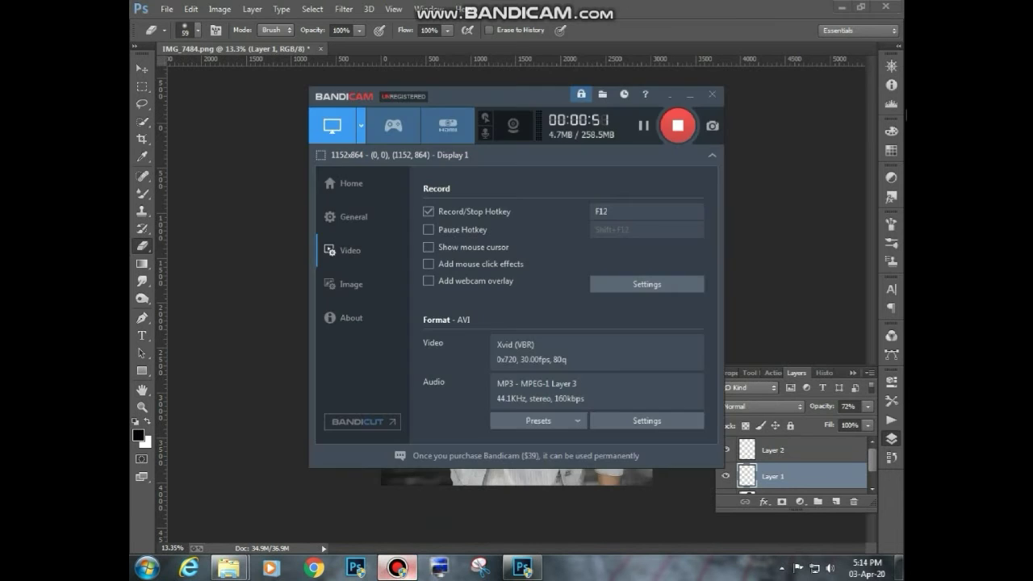
click(396, 568)
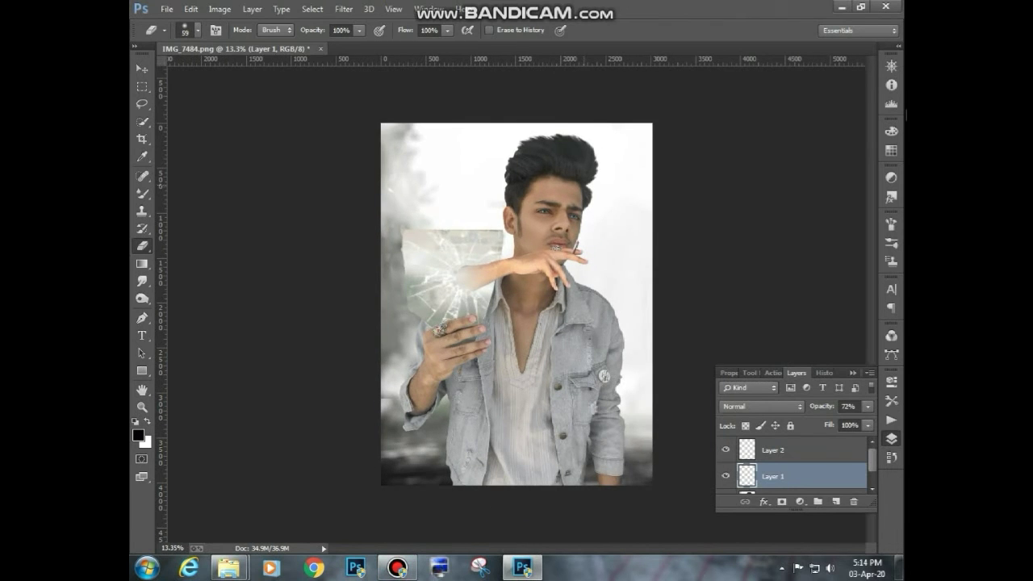
right_click(793, 450)
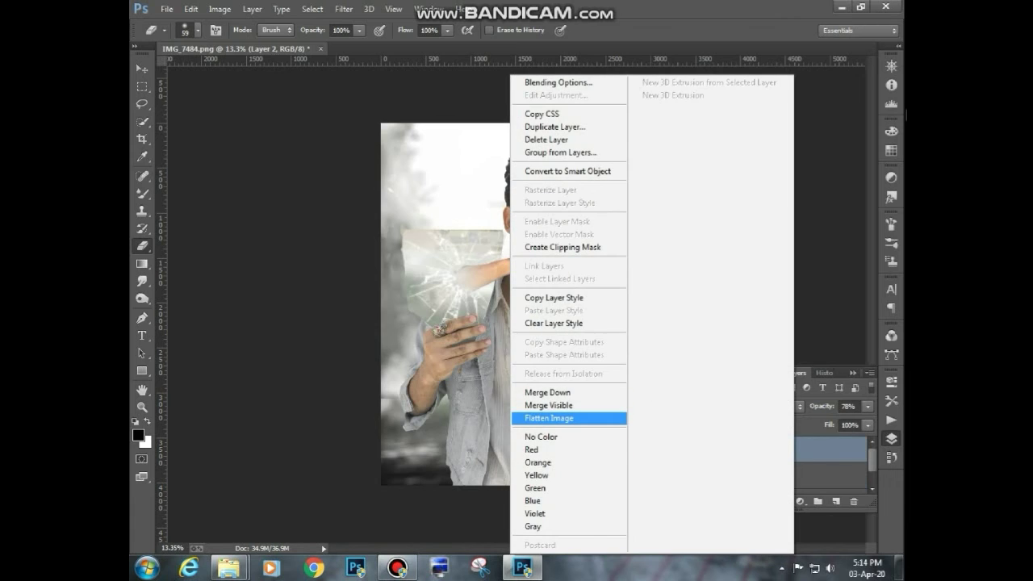
click(549, 418)
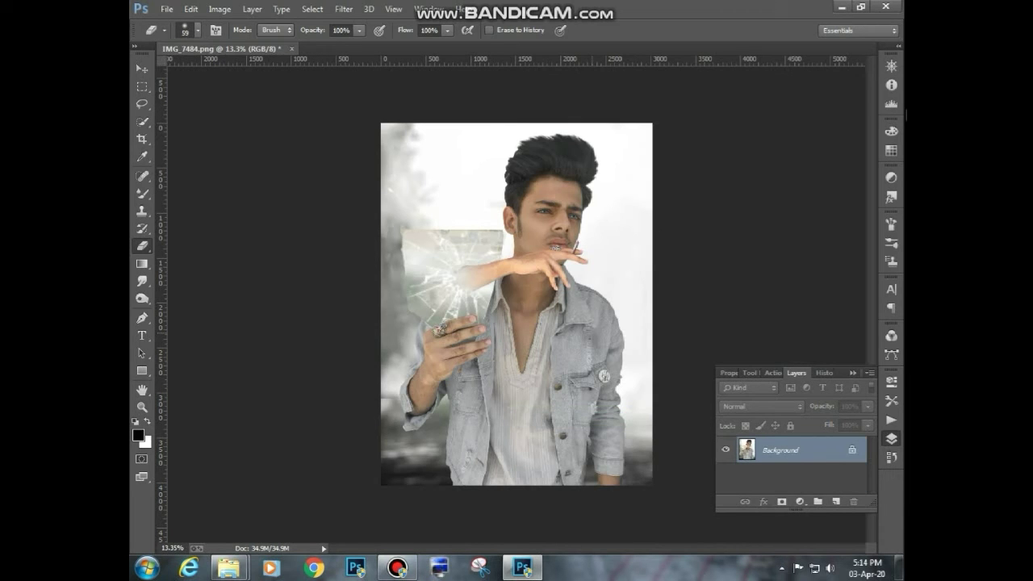
Open the flattened image in the Camera Raw filter and set Shadows to +67 and Highlights to -100.
key(ctrl+shift+a)
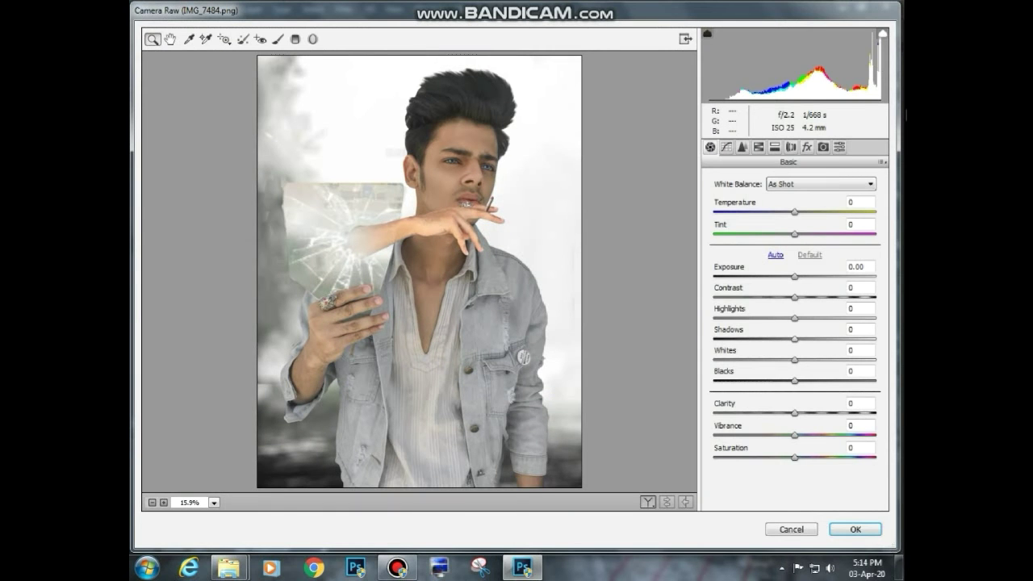
key(Up)
key(Up)
key(Up)
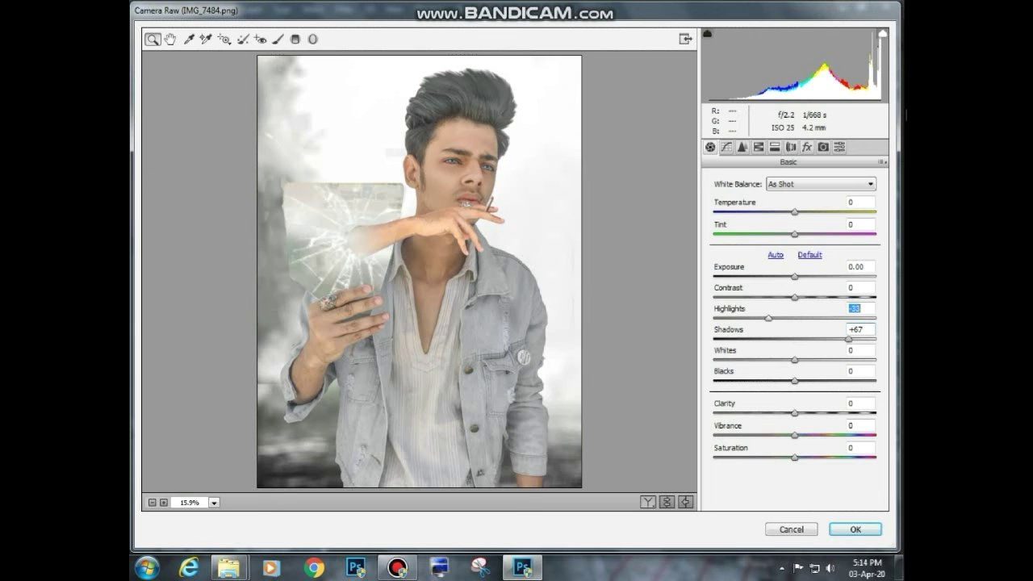
drag(768, 318, 714, 318)
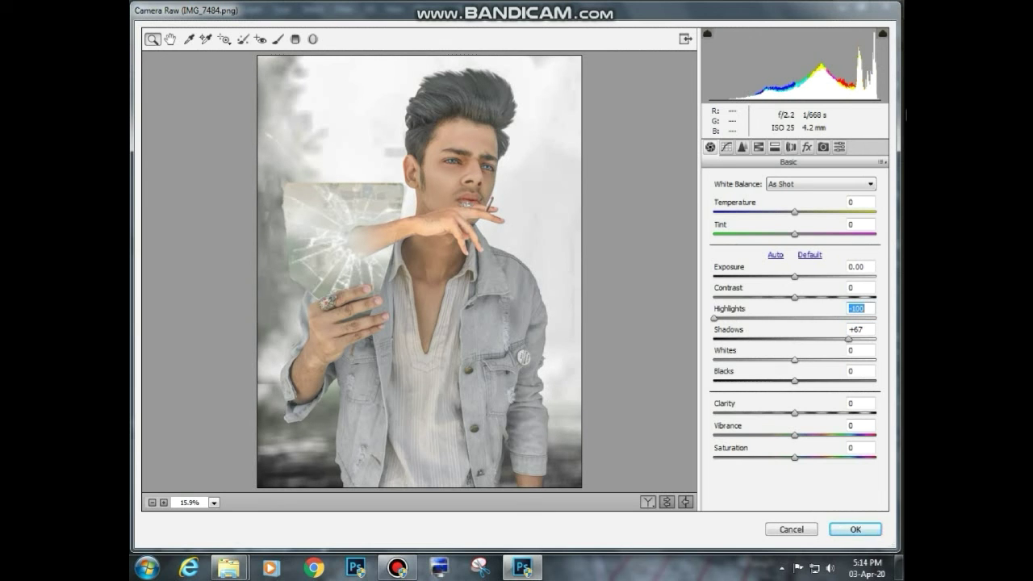
Set Whites to -100 and apply the Camera Raw adjustments to the image.
key(shift+Down)
key(shift+Down)
key(shift+Down)
key(shift+Down)
key(shift+Down)
key(shift+Down)
key(shift+Down)
key(shift+Down)
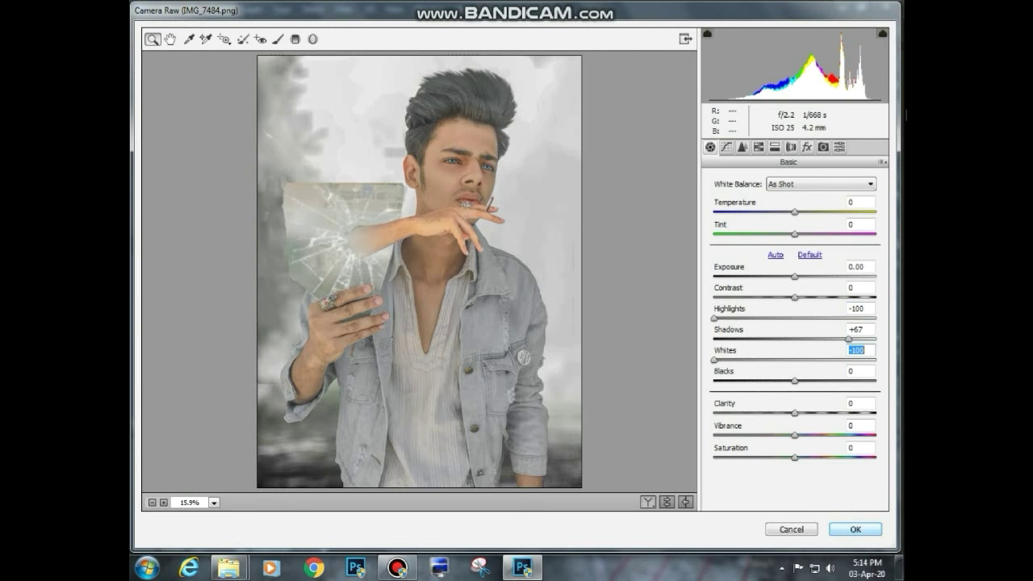
key(Return)
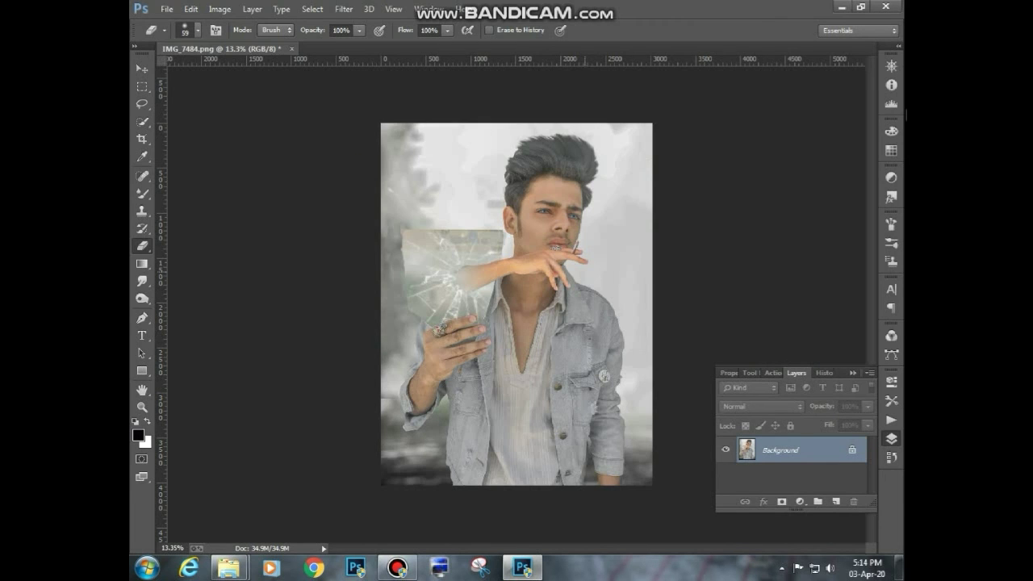
scroll(516, 304, down, 5)
scroll(516, 305, up, 4)
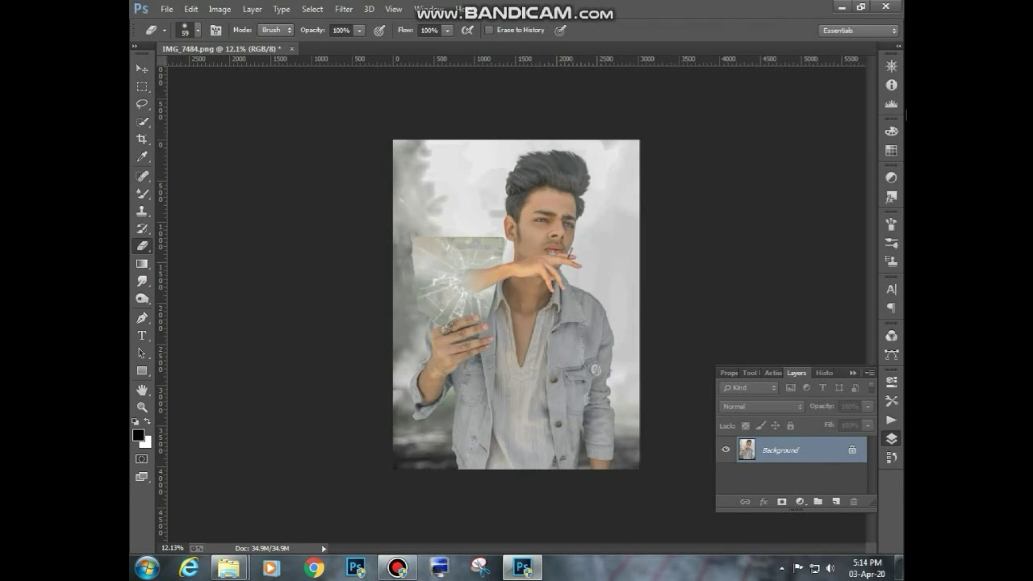
click(167, 9)
click(378, 217)
click(397, 567)
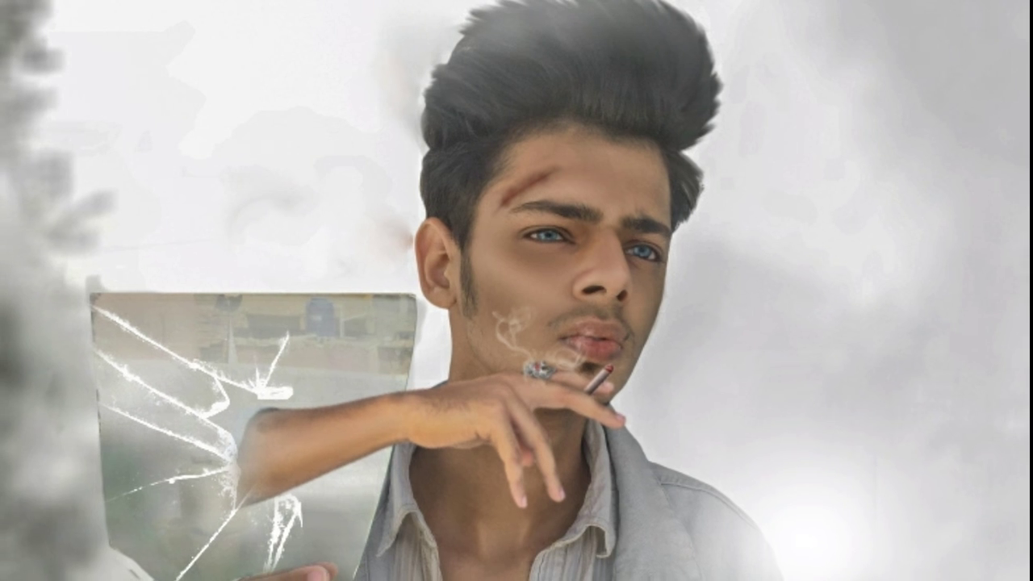